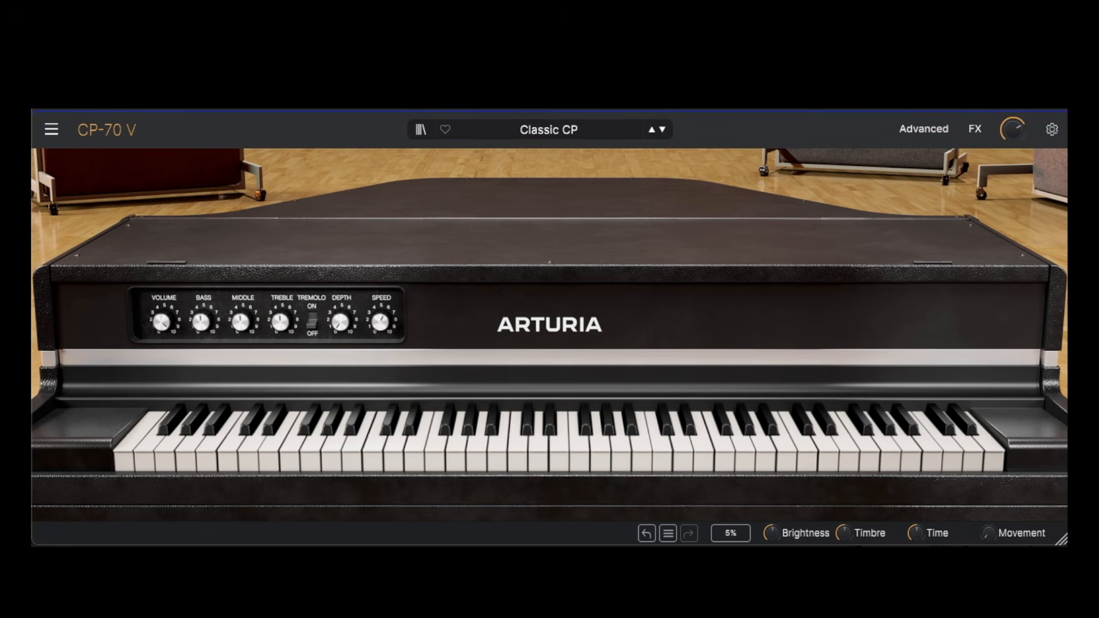
# Step: Load the Default preset from the Template category
pyautogui.click(552, 133)
pyautogui.moveTo(486, 233)
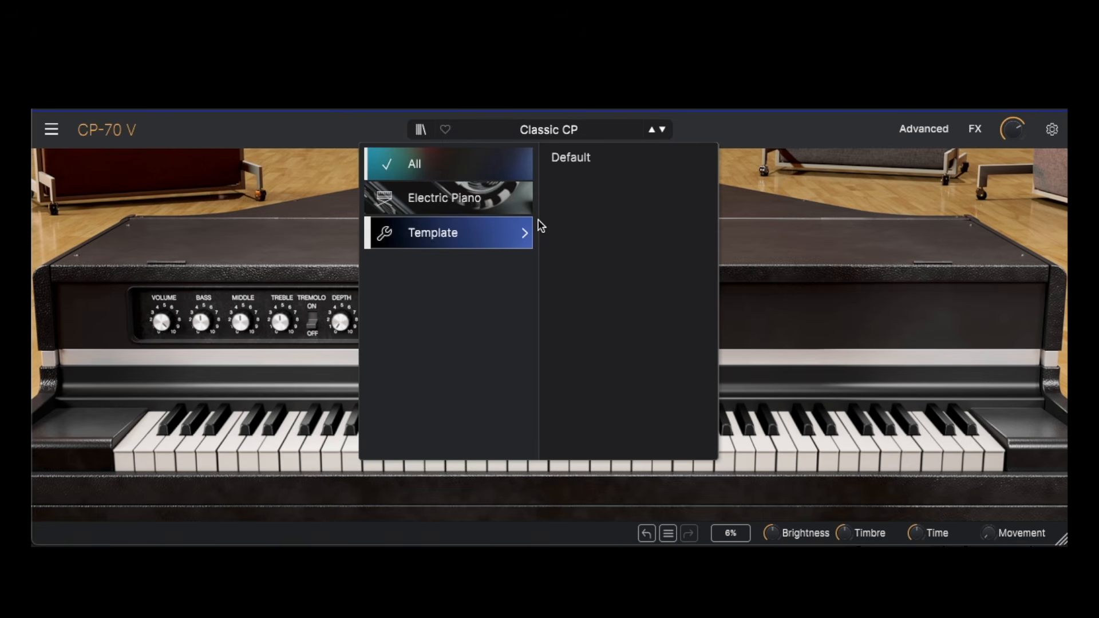
pyautogui.click(588, 158)
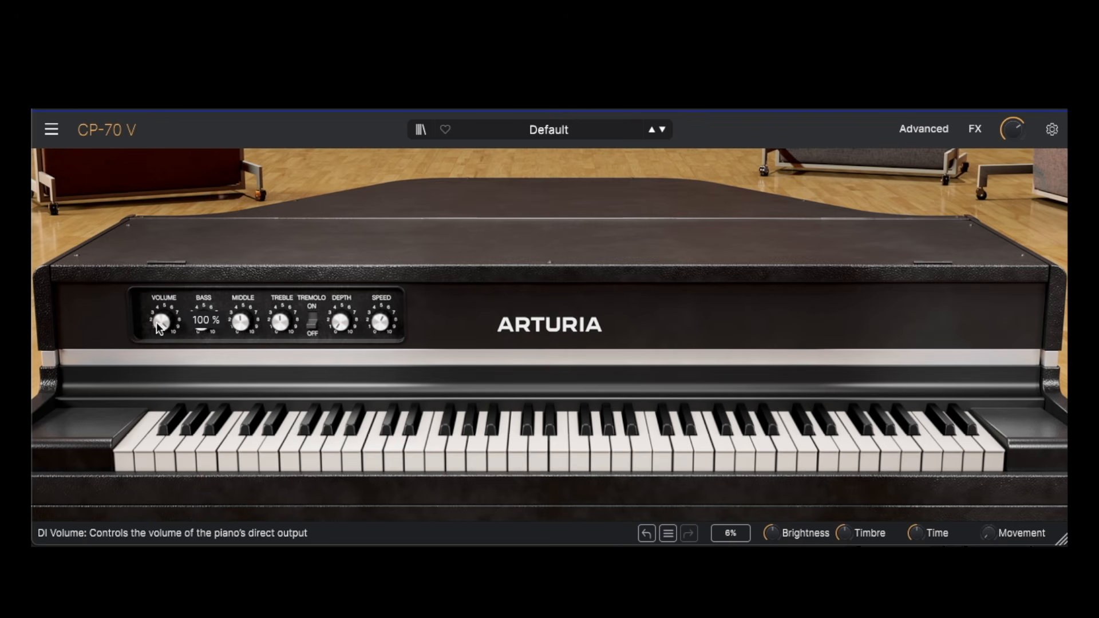
# Step: Try changing the front panel's Volume, Bass, Treble and tremolo Depth and Speed, then reload the Default preset
pyautogui.moveTo(160, 322); pyautogui.dragTo(160, 437)
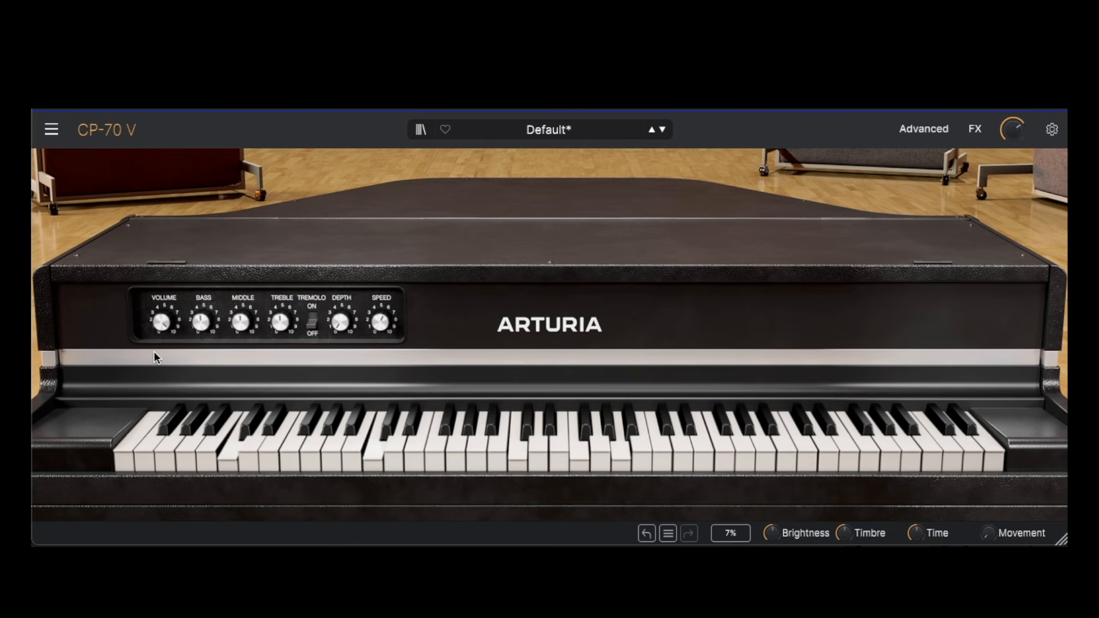
pyautogui.moveTo(205, 320); pyautogui.dragTo(205, 285)
pyautogui.moveTo(232, 319)
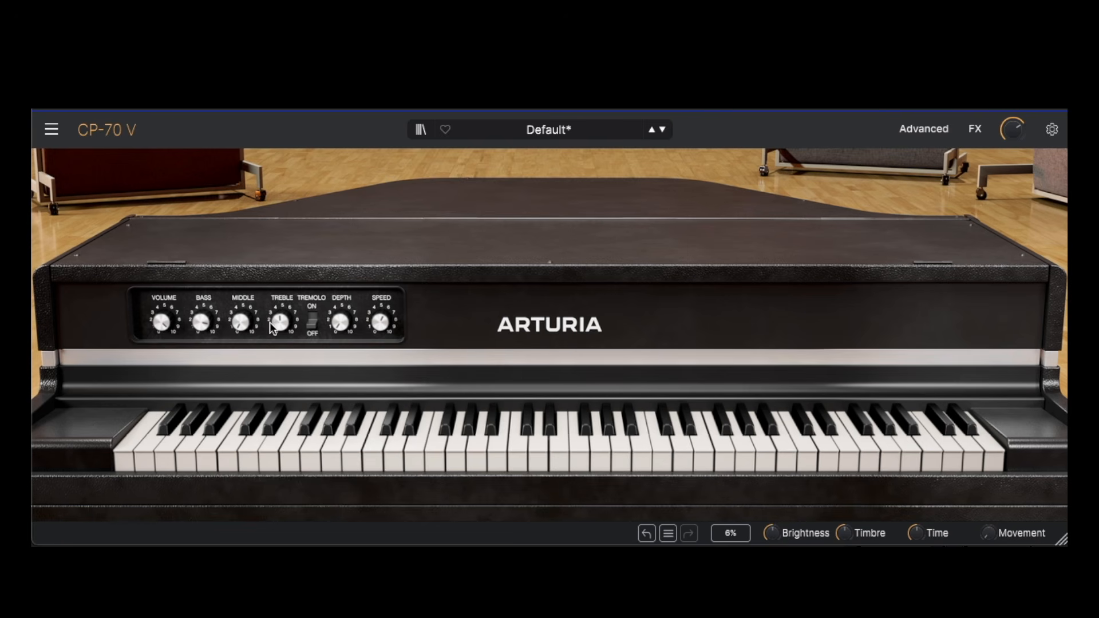
pyautogui.moveTo(280, 324); pyautogui.dragTo(280, 278)
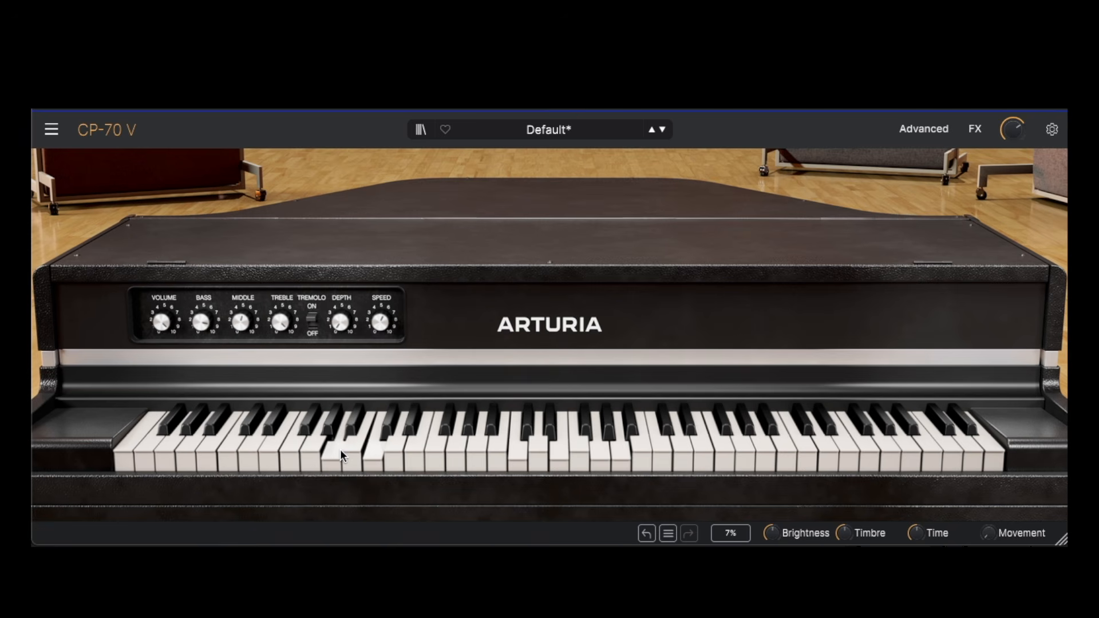
pyautogui.moveTo(340, 322); pyautogui.dragTo(340, 278)
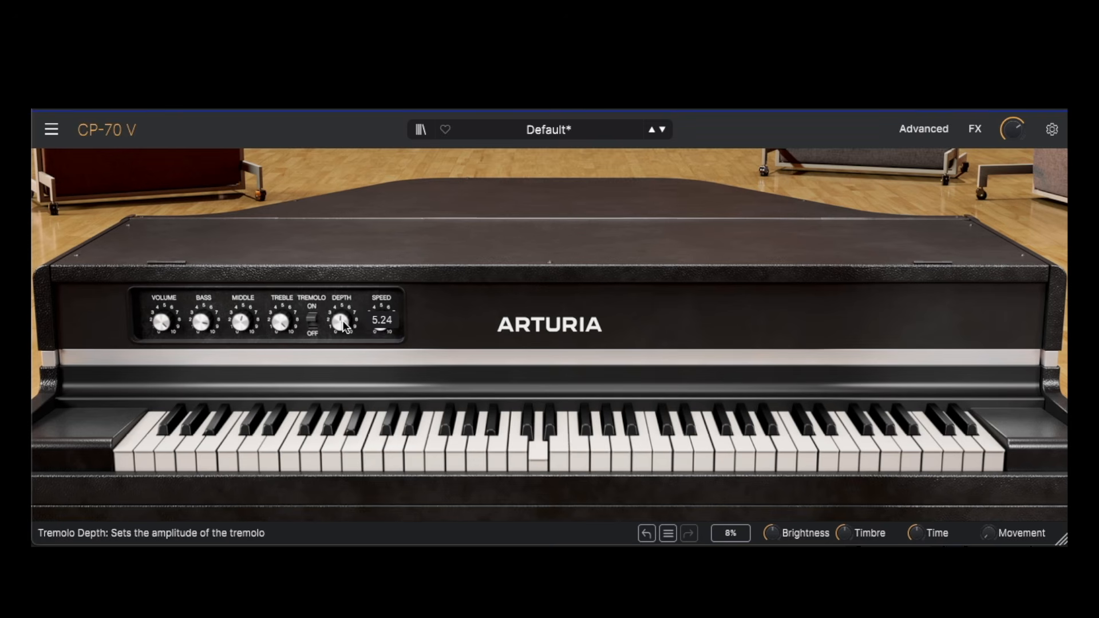
pyautogui.moveTo(379, 324); pyautogui.dragTo(379, 286)
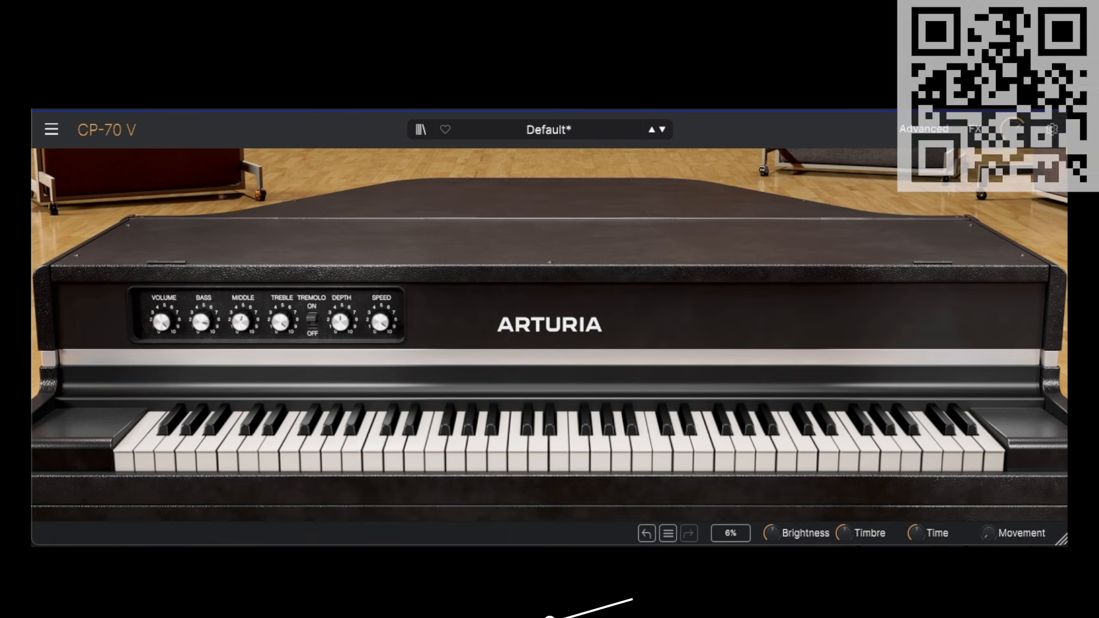
pyautogui.click(651, 129)
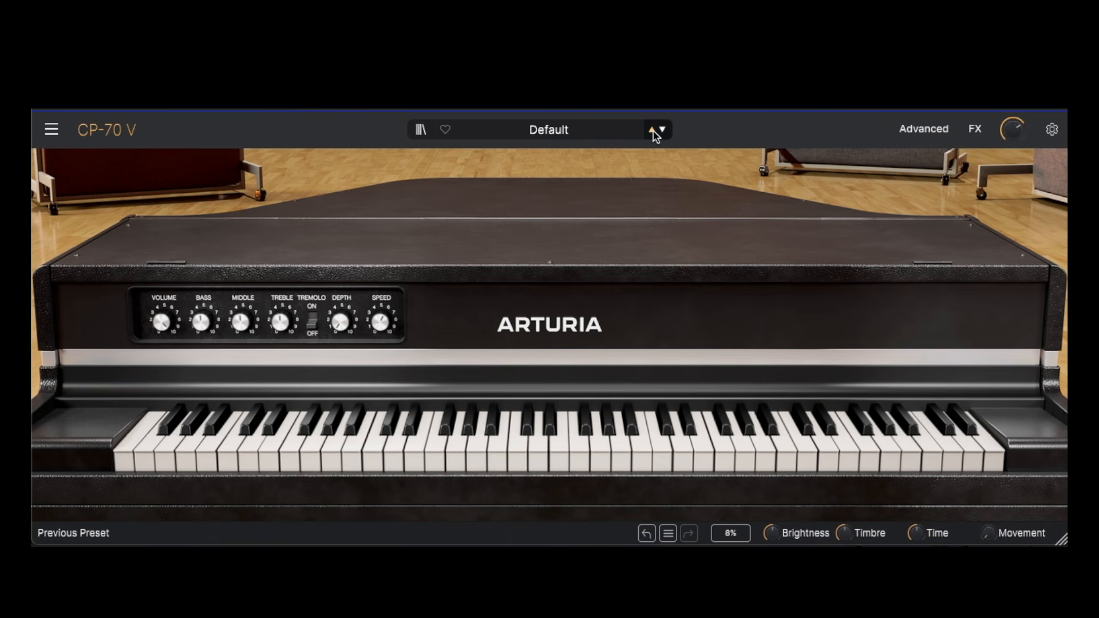
# Step: Open the advanced settings and balance the direct output volume at 70.4% against the microphone volume at 95.2%
pyautogui.click(920, 129)
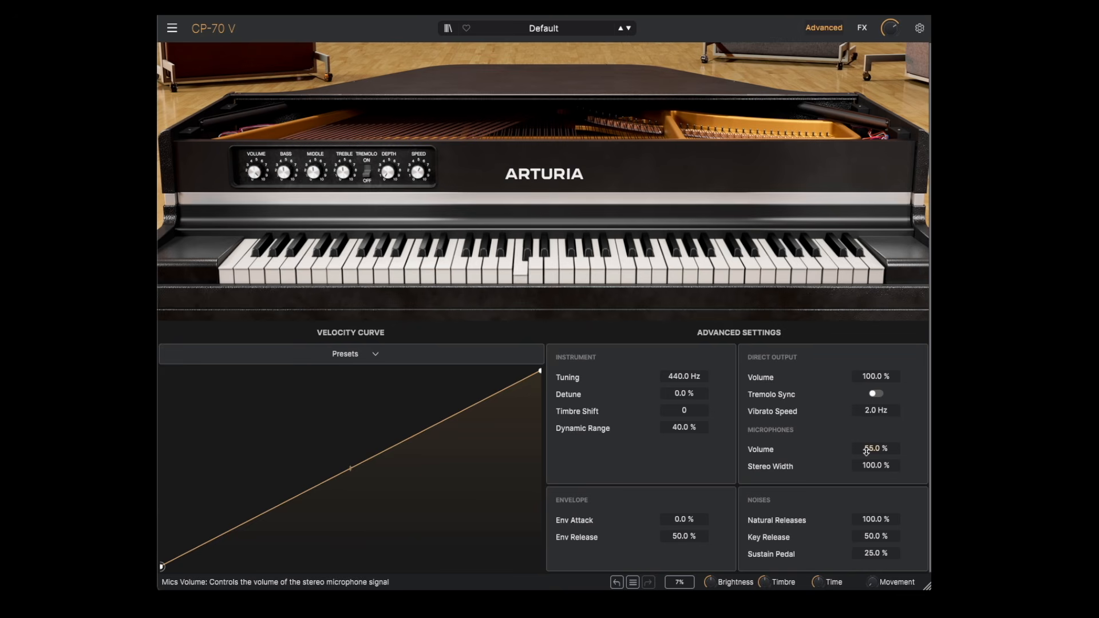
pyautogui.moveTo(866, 451); pyautogui.dragTo(866, 398)
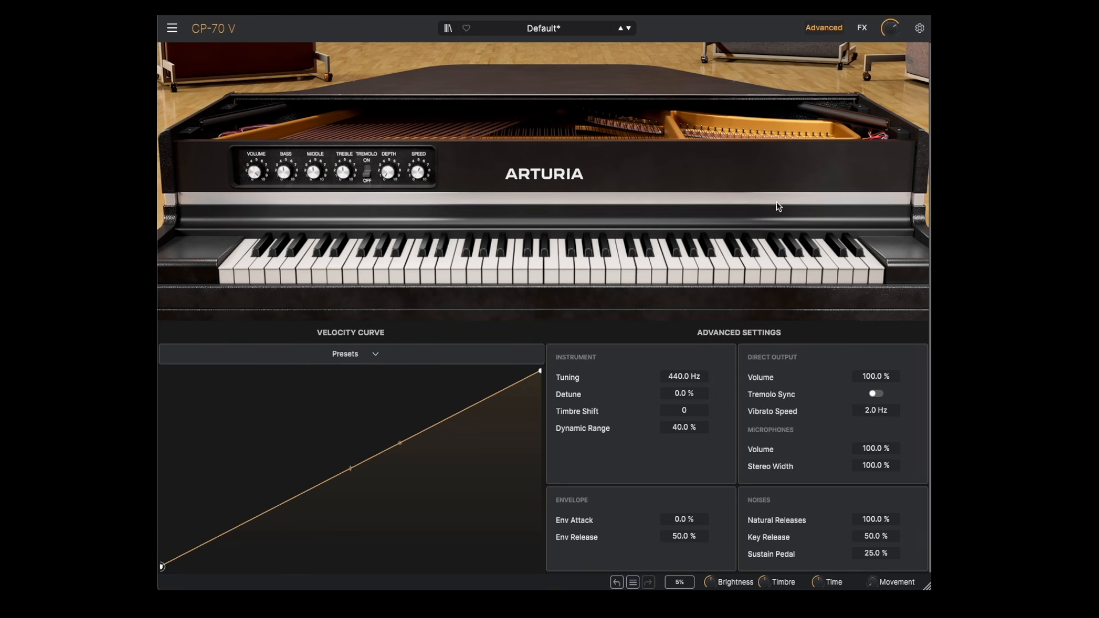
pyautogui.moveTo(253, 172); pyautogui.dragTo(252, 278)
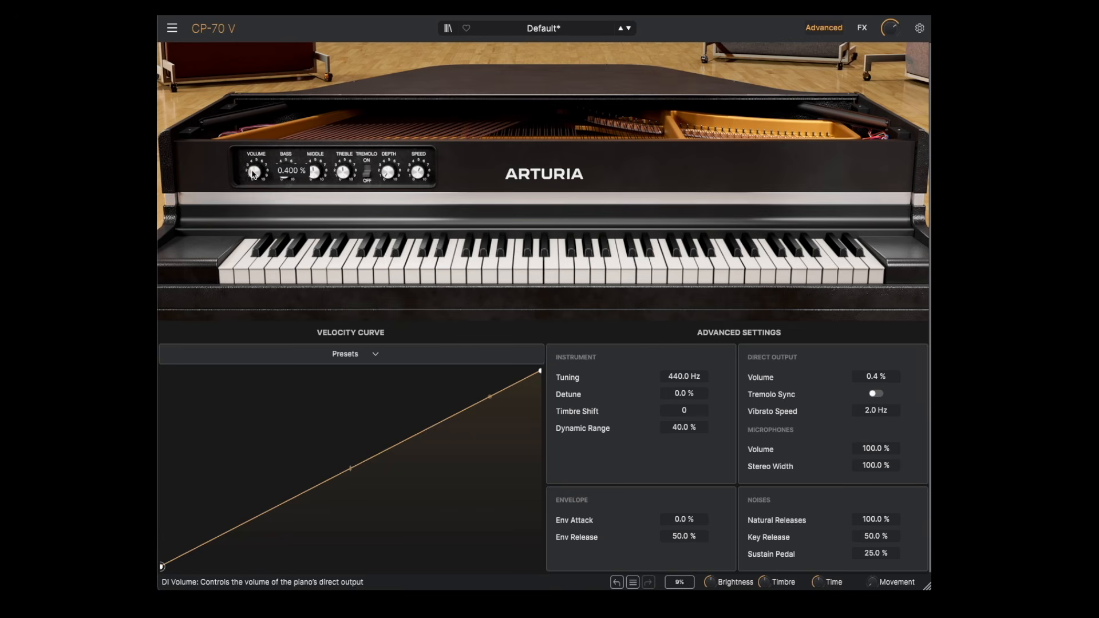
pyautogui.moveTo(253, 174); pyautogui.dragTo(260, 170)
pyautogui.moveTo(874, 450); pyautogui.dragTo(875, 454)
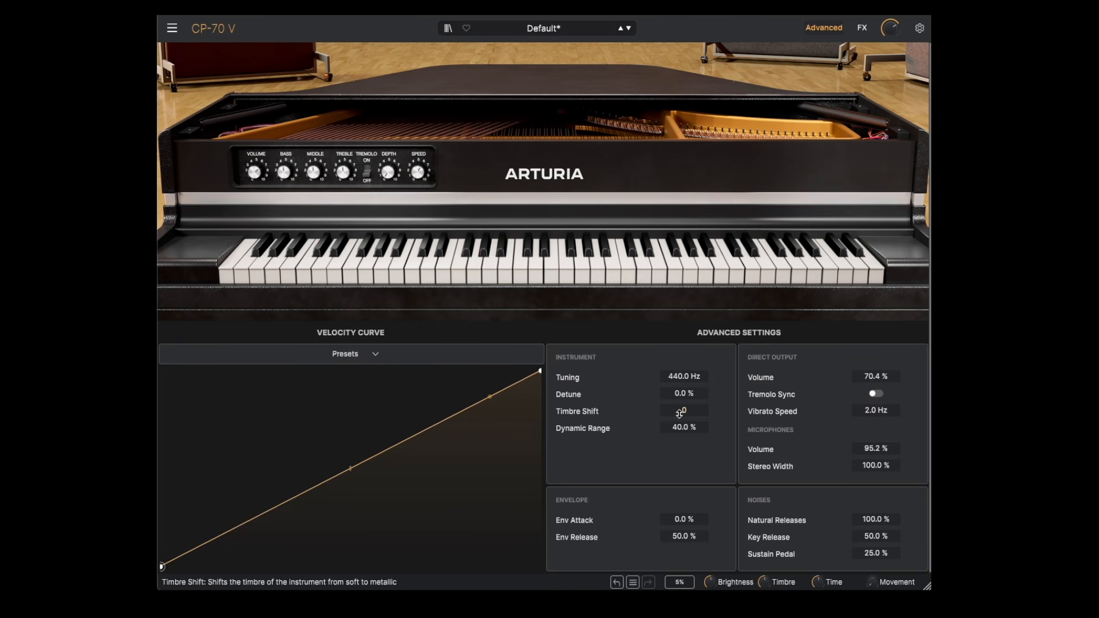
# Step: Try Timbre Shift at 12, then lower it to 2
pyautogui.moveTo(679, 414); pyautogui.dragTo(679, 407)
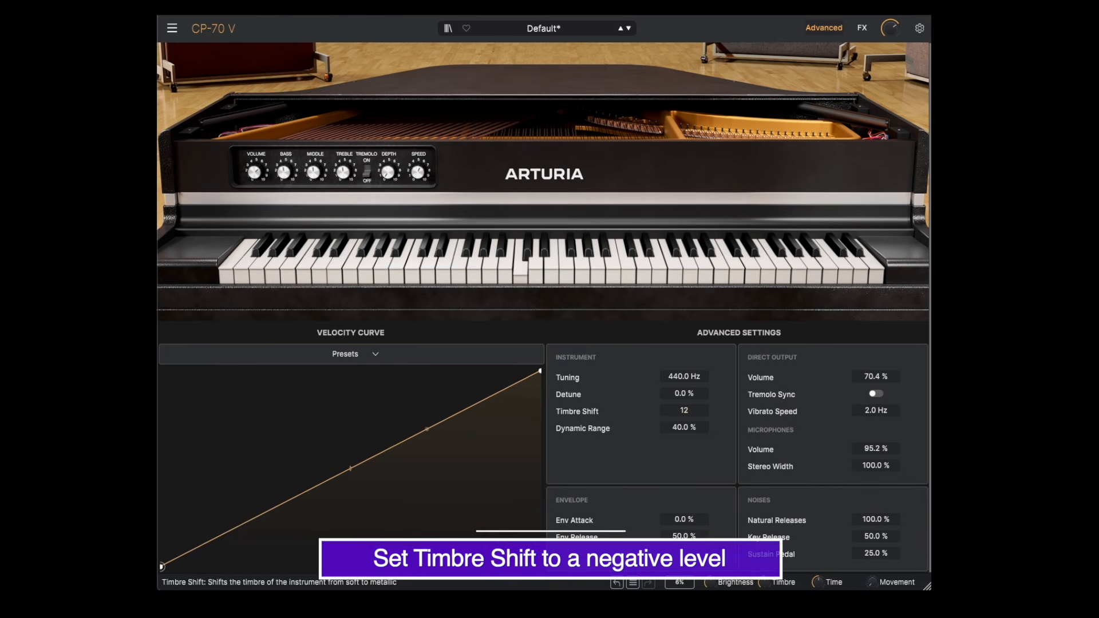
pyautogui.moveTo(684, 411); pyautogui.dragTo(685, 456)
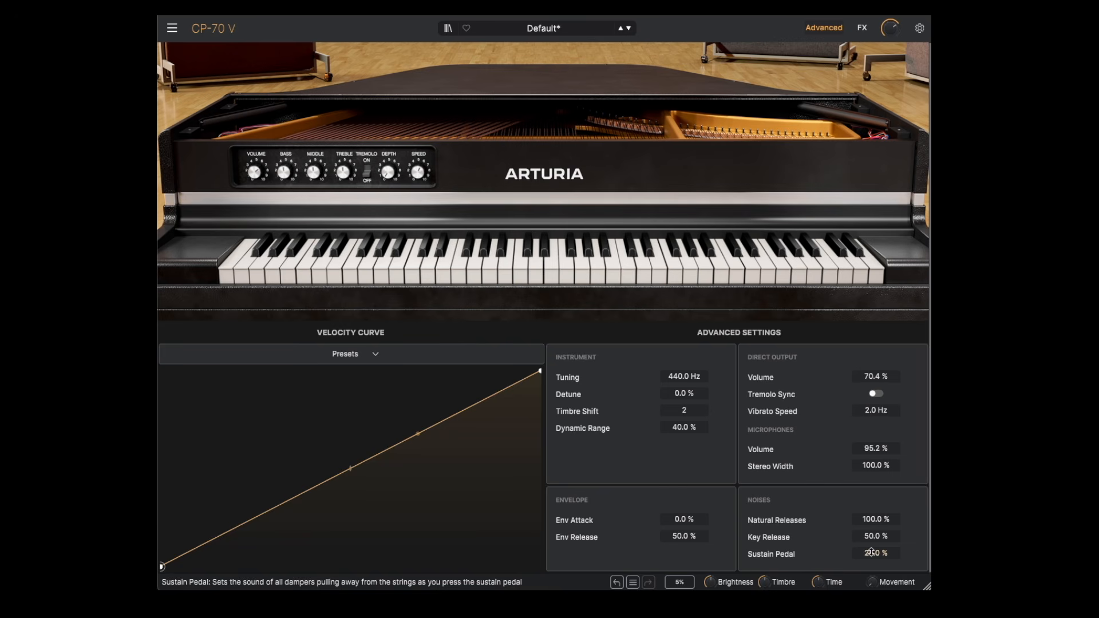
# Step: Lower Natural Releases to 1.6% and both the Key Release and Sustain Pedal noises to 0%
pyautogui.moveTo(876, 520); pyautogui.dragTo(878, 576)
pyautogui.moveTo(877, 537); pyautogui.dragTo(879, 569)
pyautogui.moveTo(878, 554); pyautogui.dragTo(888, 565)
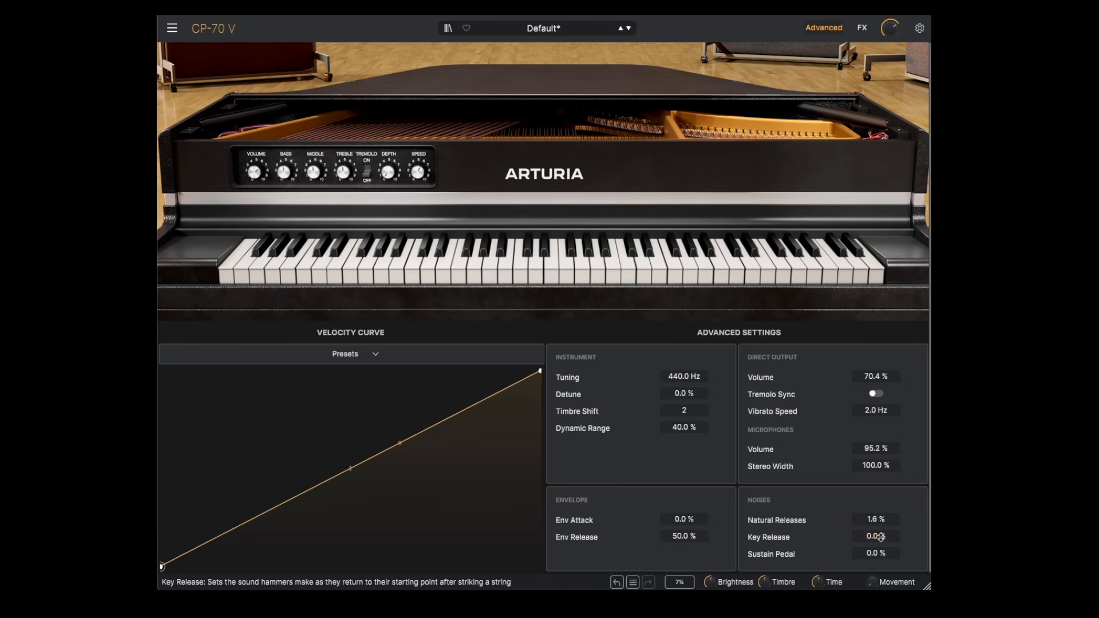
# Step: Raise Natural Releases to 100%, and set Key Release to 46.4% and Sustain Pedal noise to 38.4%
pyautogui.moveTo(878, 518); pyautogui.dragTo(877, 495)
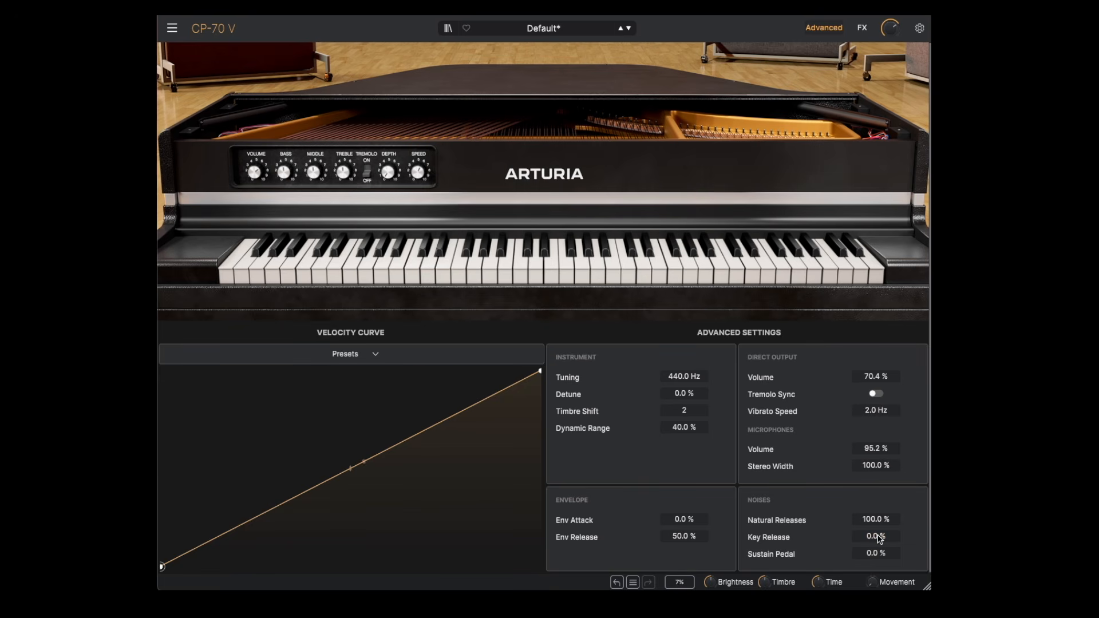
pyautogui.doubleClick(880, 538)
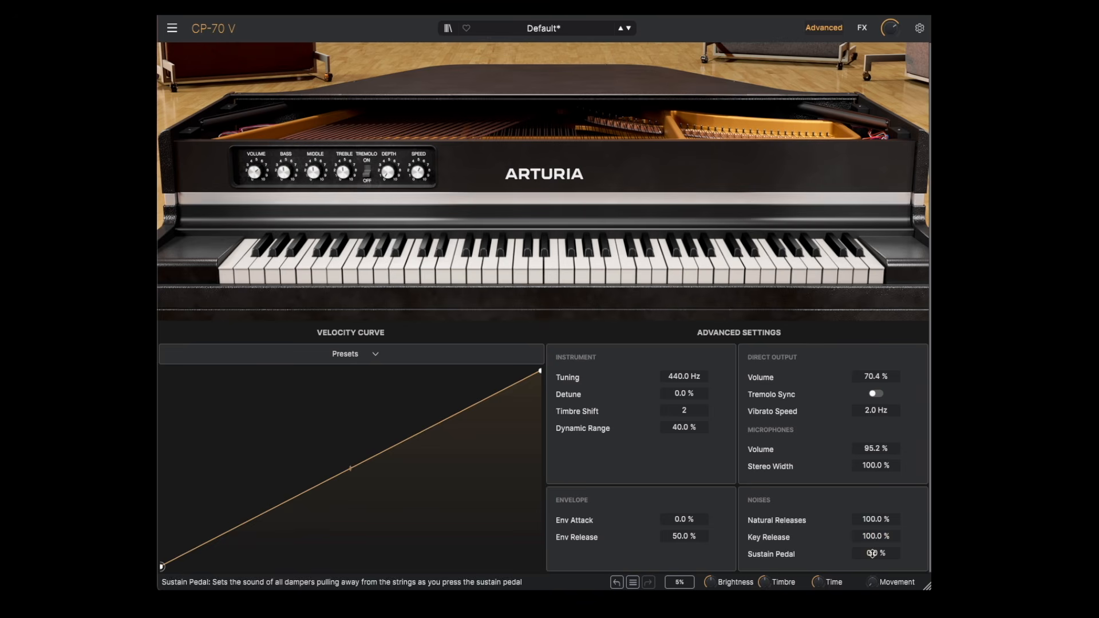
pyautogui.moveTo(872, 553); pyautogui.dragTo(871, 504)
pyautogui.moveTo(876, 554); pyautogui.dragTo(875, 597)
pyautogui.moveTo(876, 536); pyautogui.dragTo(876, 578)
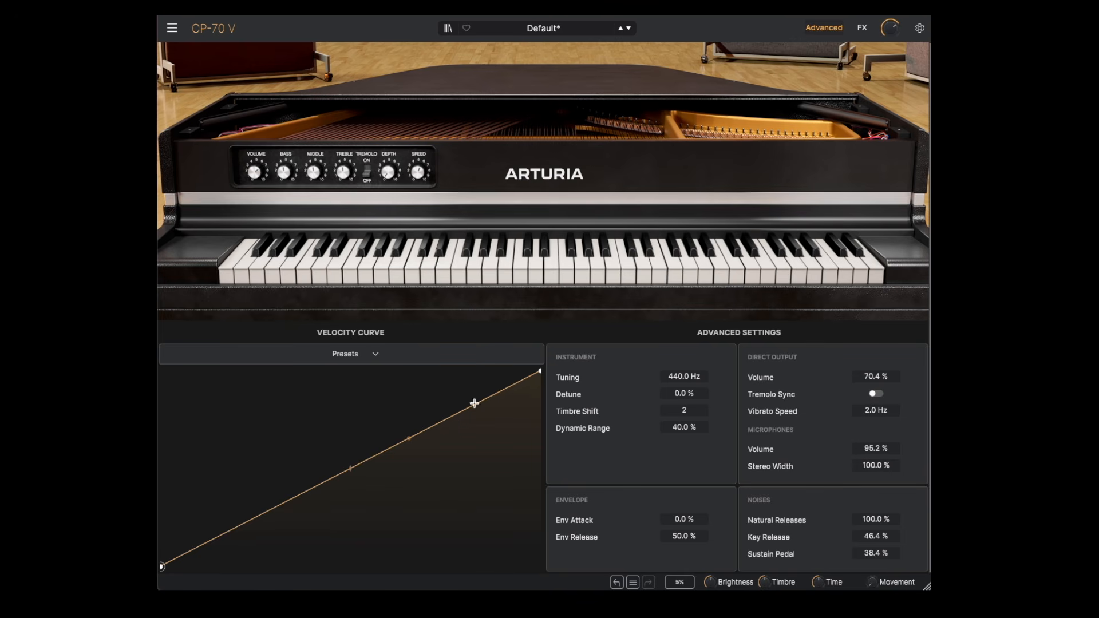
# Step: Add a point to the velocity curve, first bending it above the straight line, then far below it
pyautogui.moveTo(412, 437); pyautogui.dragTo(399, 407)
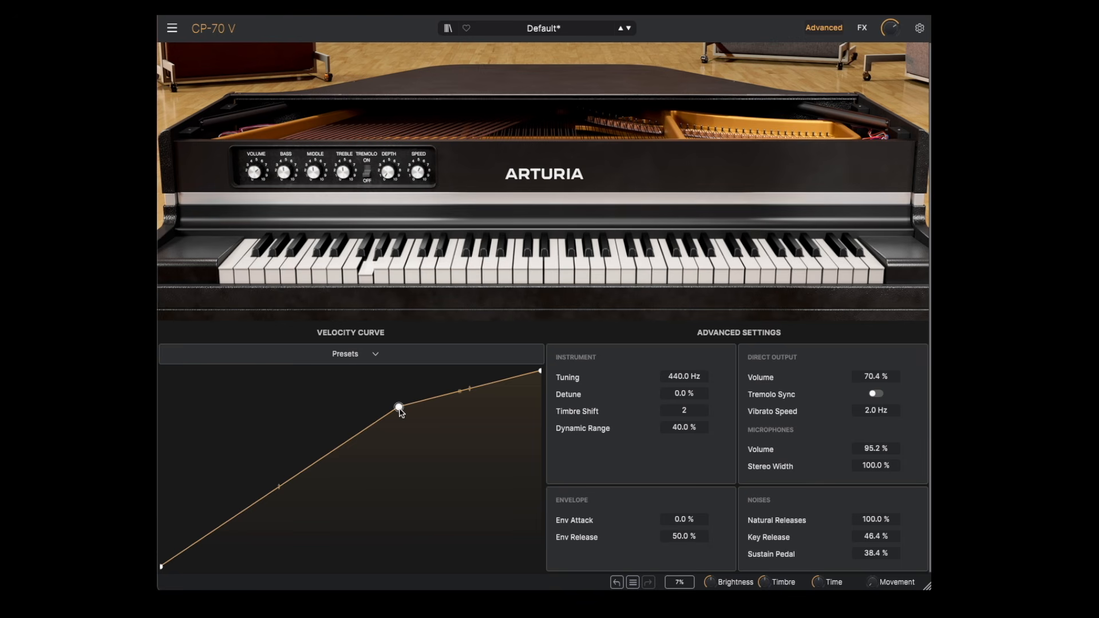
pyautogui.moveTo(400, 409); pyautogui.dragTo(452, 513)
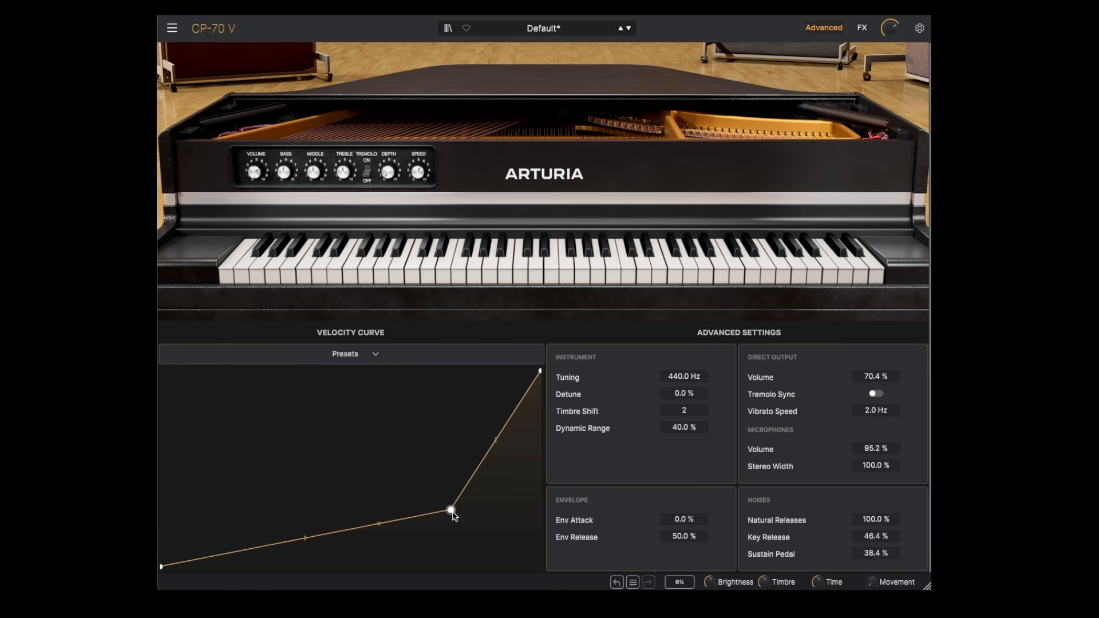
# Step: Try the Exponential velocity curve preset, then apply the Logarithmic one
pyautogui.click(360, 357)
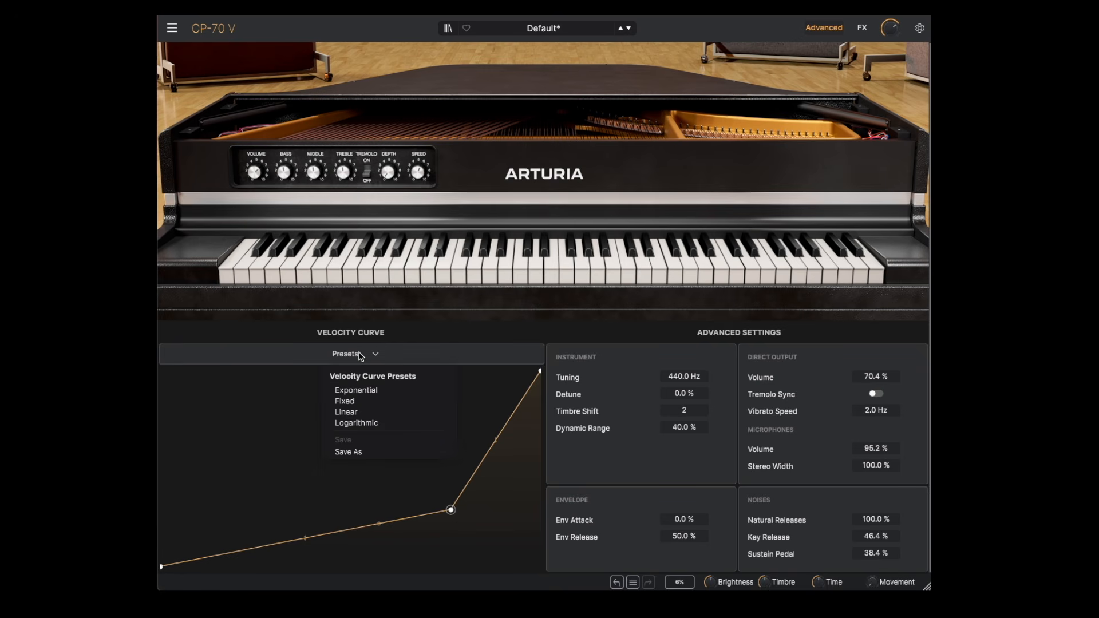
pyautogui.click(356, 390)
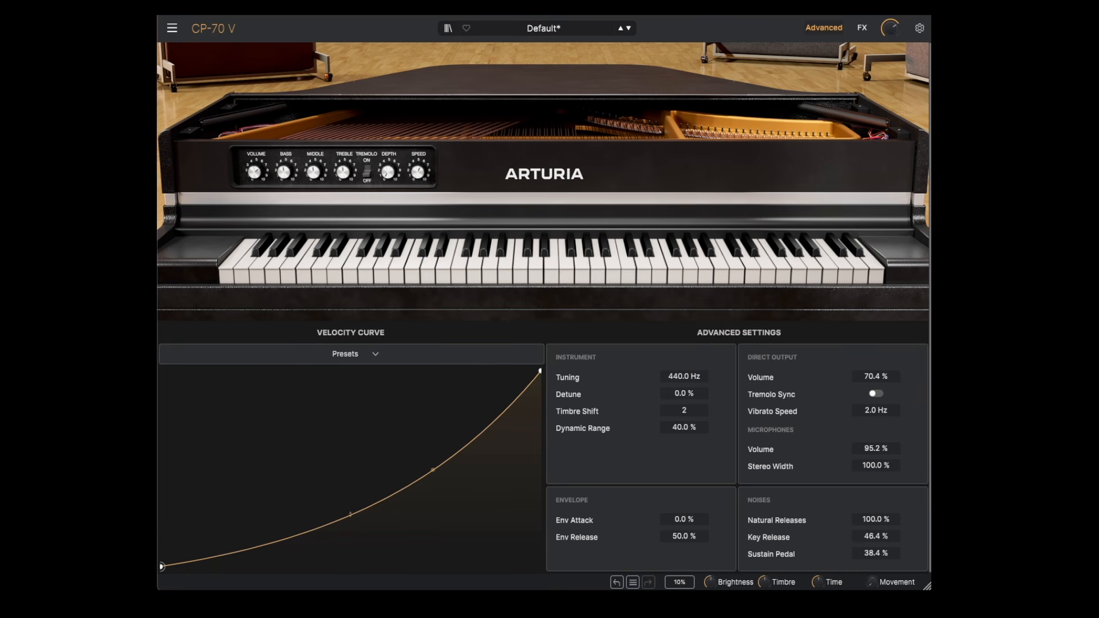
pyautogui.click(355, 353)
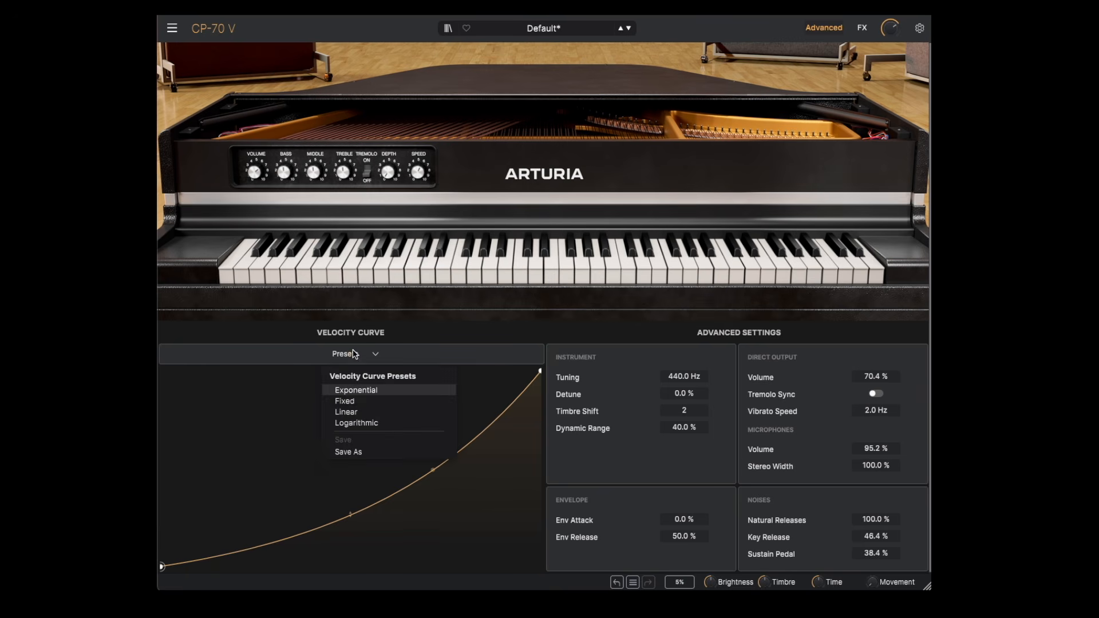
pyautogui.click(347, 423)
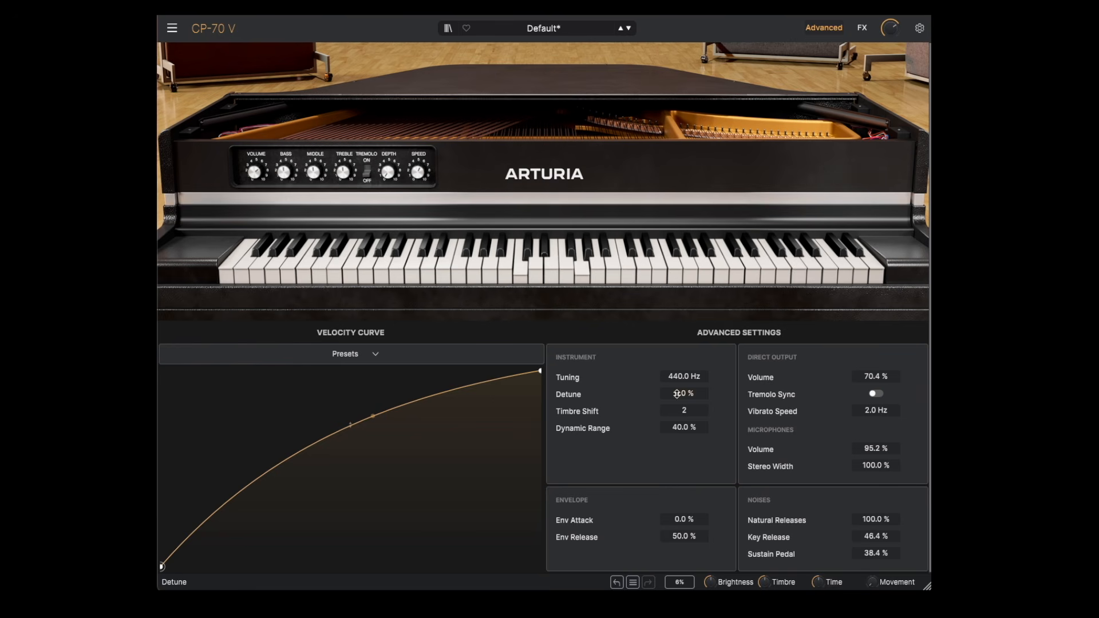
# Step: Raise Detune to 96.8%, then bring it down to a subtle 3.2%
pyautogui.moveTo(684, 394); pyautogui.dragTo(684, 372)
pyautogui.moveTo(680, 394); pyautogui.dragTo(680, 357)
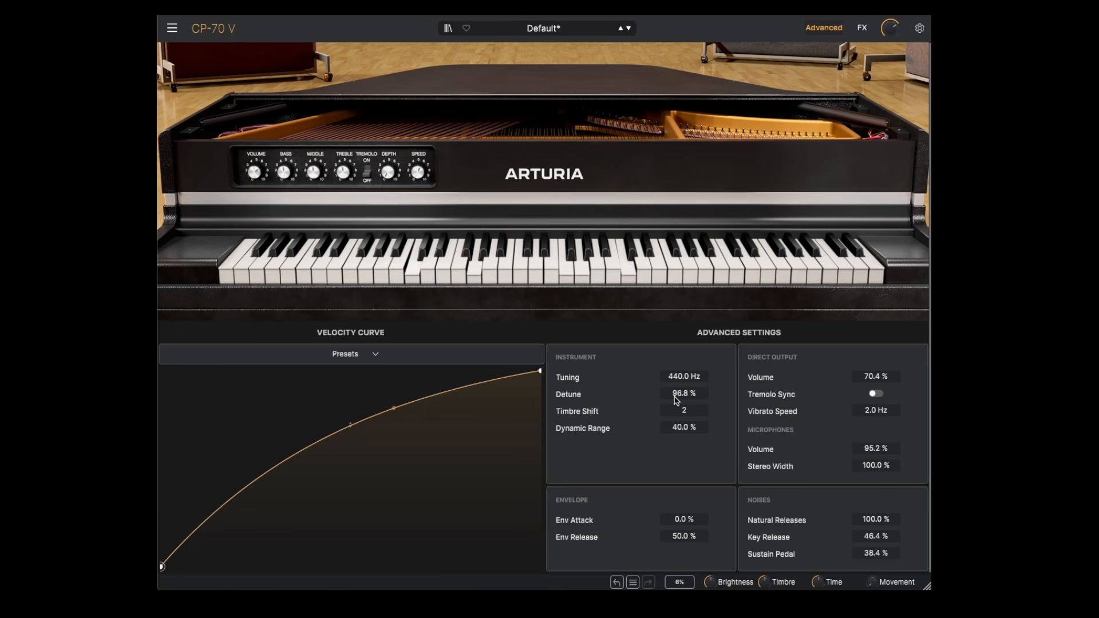
pyautogui.moveTo(676, 400); pyautogui.dragTo(676, 465)
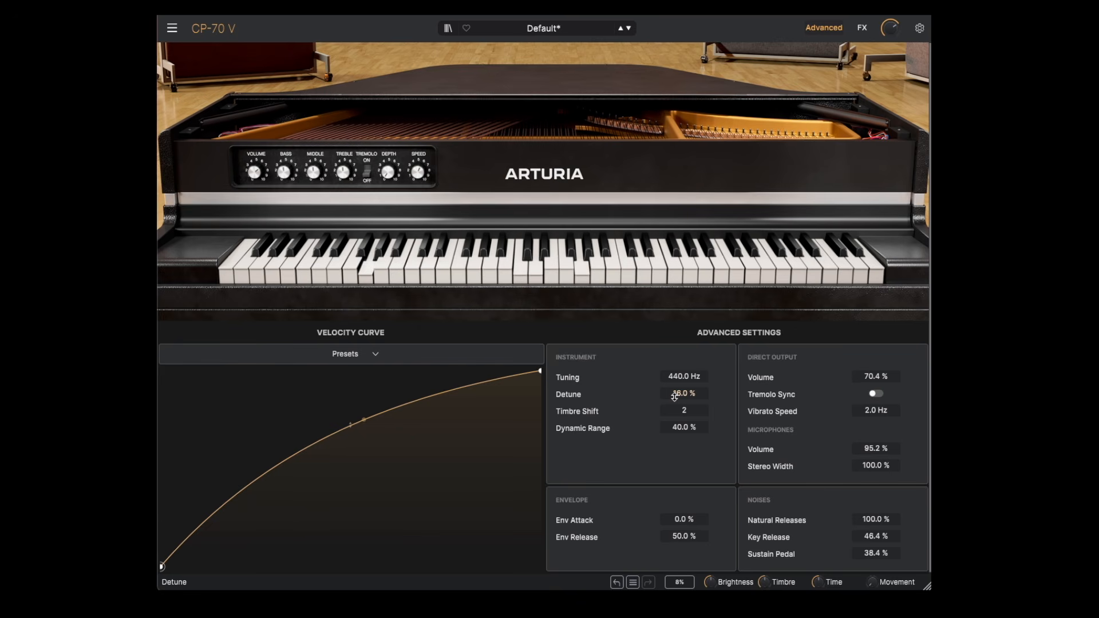
pyautogui.moveTo(674, 398); pyautogui.dragTo(674, 398)
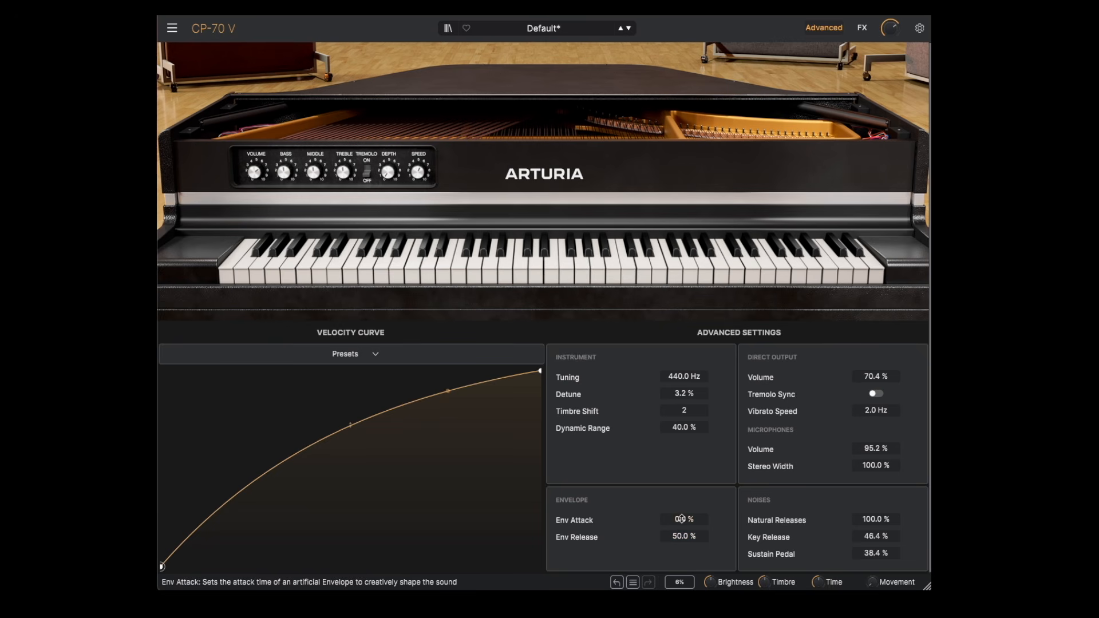
# Step: Raise the envelope attack to a slow, near-maximum setting, then reduce it
pyautogui.moveTo(682, 519); pyautogui.dragTo(681, 469)
pyautogui.scroll(4, 681, 519)
pyautogui.moveTo(683, 519); pyautogui.dragTo(683, 464)
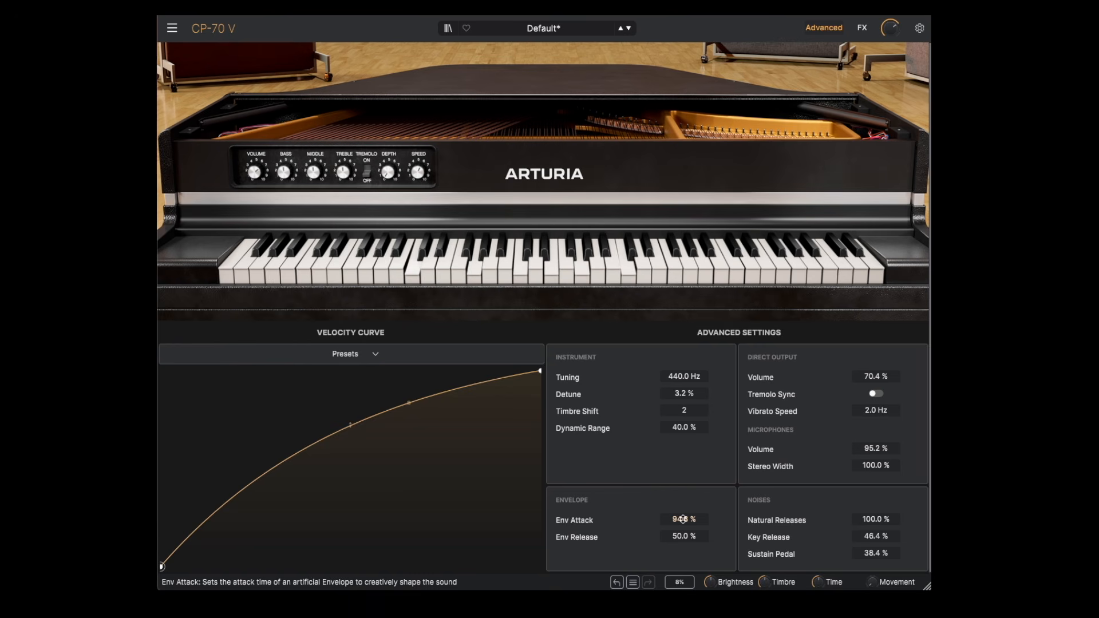
pyautogui.moveTo(683, 518); pyautogui.dragTo(682, 559)
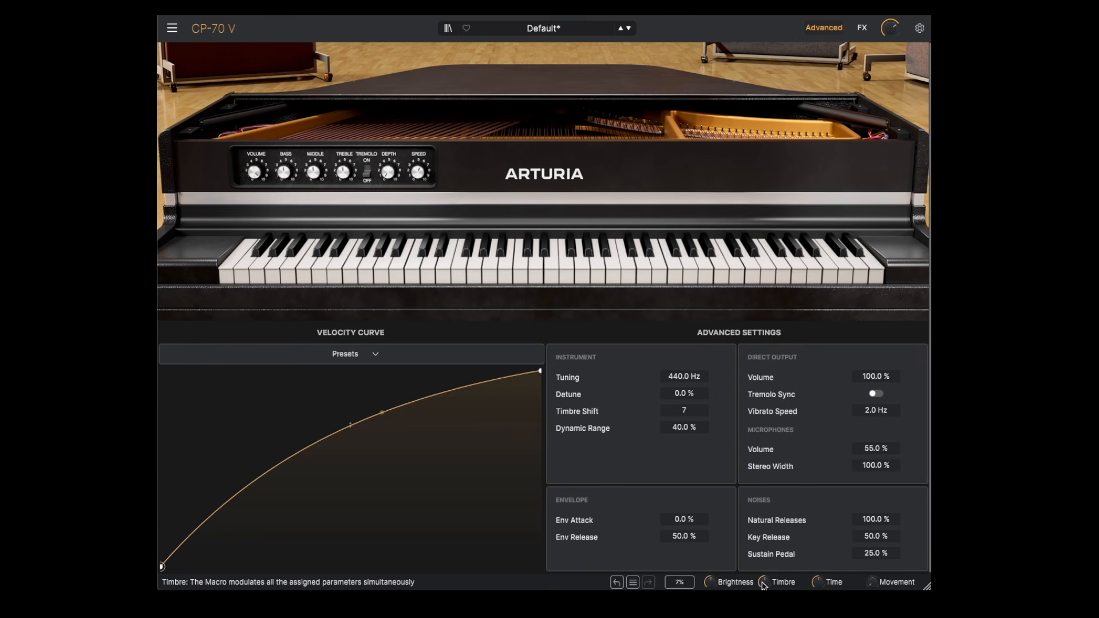
# Step: Adjust the Timbre macro to shift the piano's timbre
pyautogui.moveTo(766, 585)
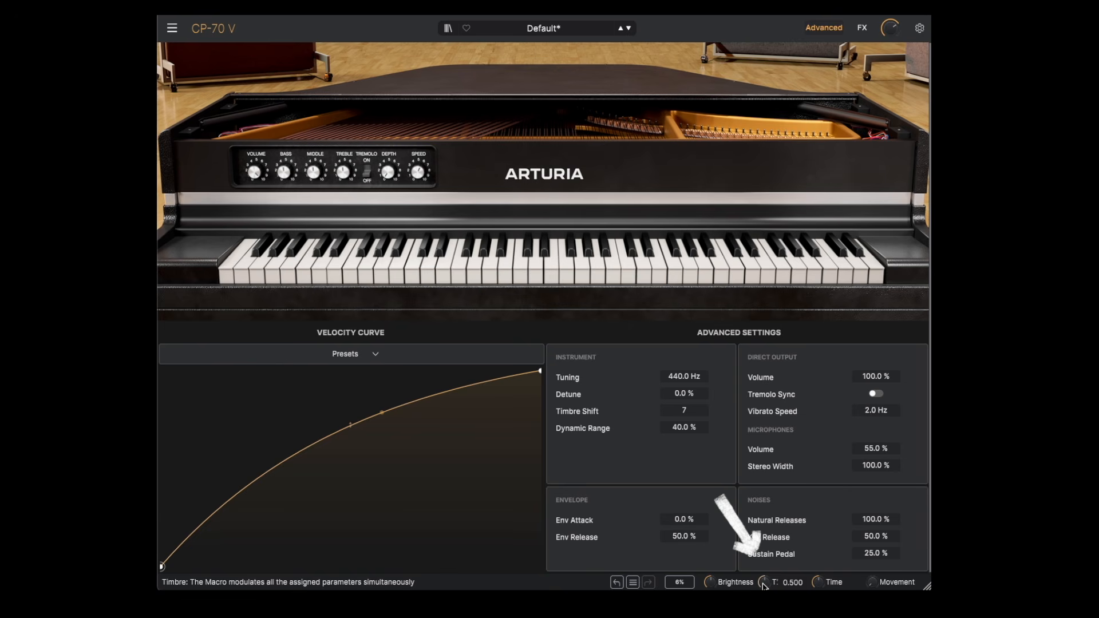
pyautogui.moveTo(763, 583)
pyautogui.mouseDown()
pyautogui.moveTo(763, 541)
pyautogui.moveTo(763, 617)
pyautogui.moveTo(763, 524)
pyautogui.moveTo(765, 585)
pyautogui.mouseUp()
# Step: Open the macro configuration and rename the Time macro to Mode
pyautogui.click(919, 28)
pyautogui.click(904, 70)
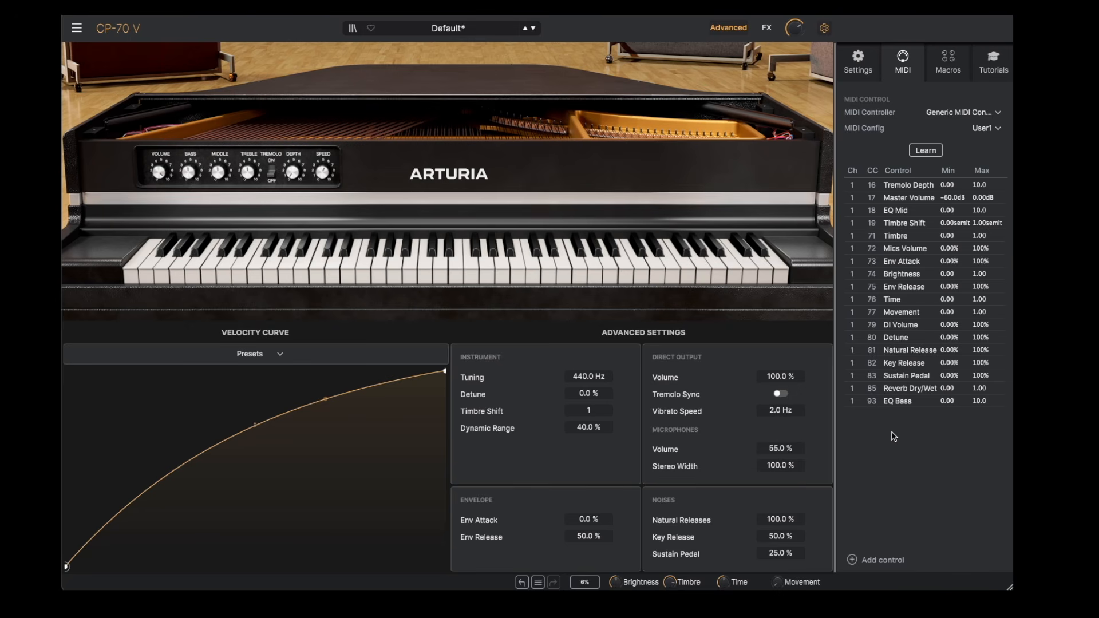
pyautogui.click(948, 63)
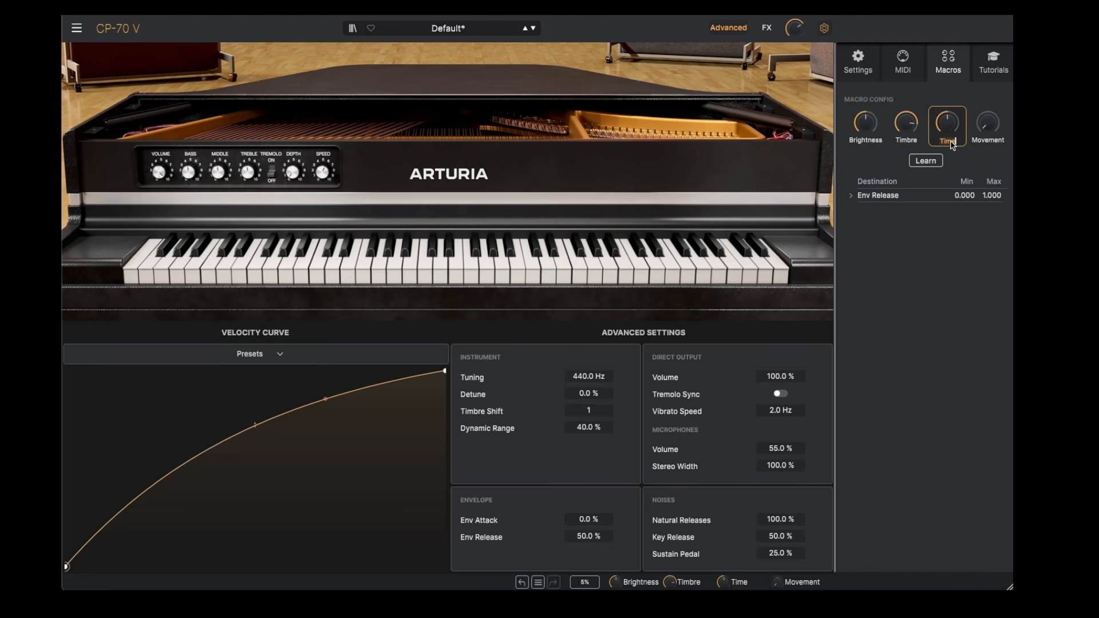
pyautogui.doubleClick(948, 141)
pyautogui.write('Mode')
# Step: Assign the direct output volume and the microphone volume to the Mode macro, with a falling curve for DI Volume
pyautogui.click(927, 162)
pyautogui.moveTo(159, 170); pyautogui.dragTo(159, 187)
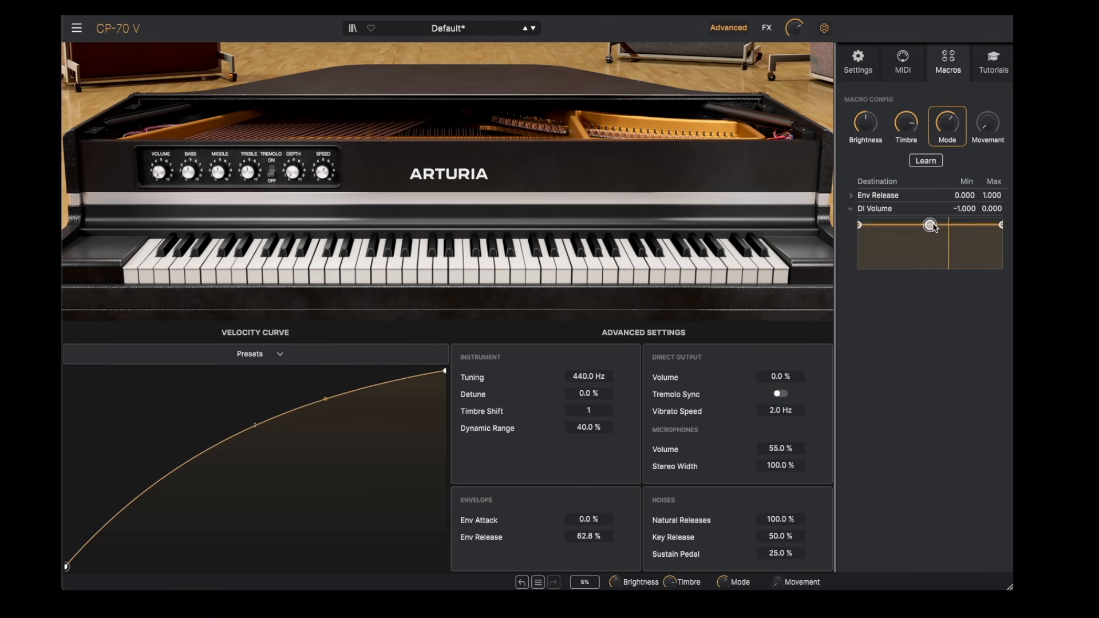
pyautogui.moveTo(930, 225); pyautogui.dragTo(930, 243)
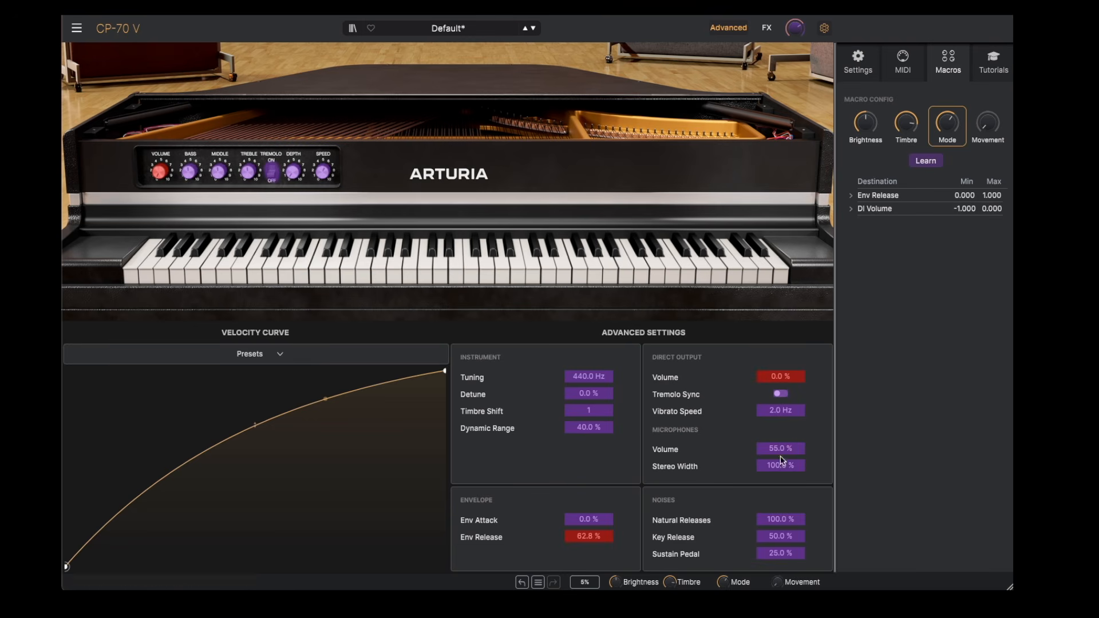
pyautogui.moveTo(780, 449); pyautogui.dragTo(779, 446)
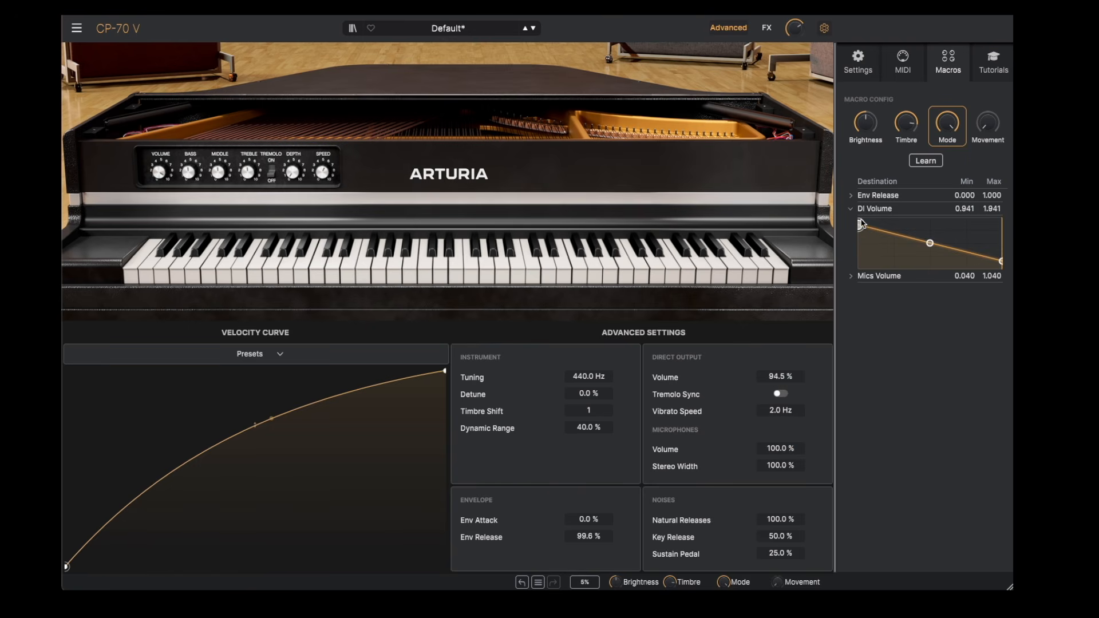
# Step: Assign the Mode macro to MIDI CC 4 on channel 1 and leave MIDI learn mode
pyautogui.moveTo(158, 178)
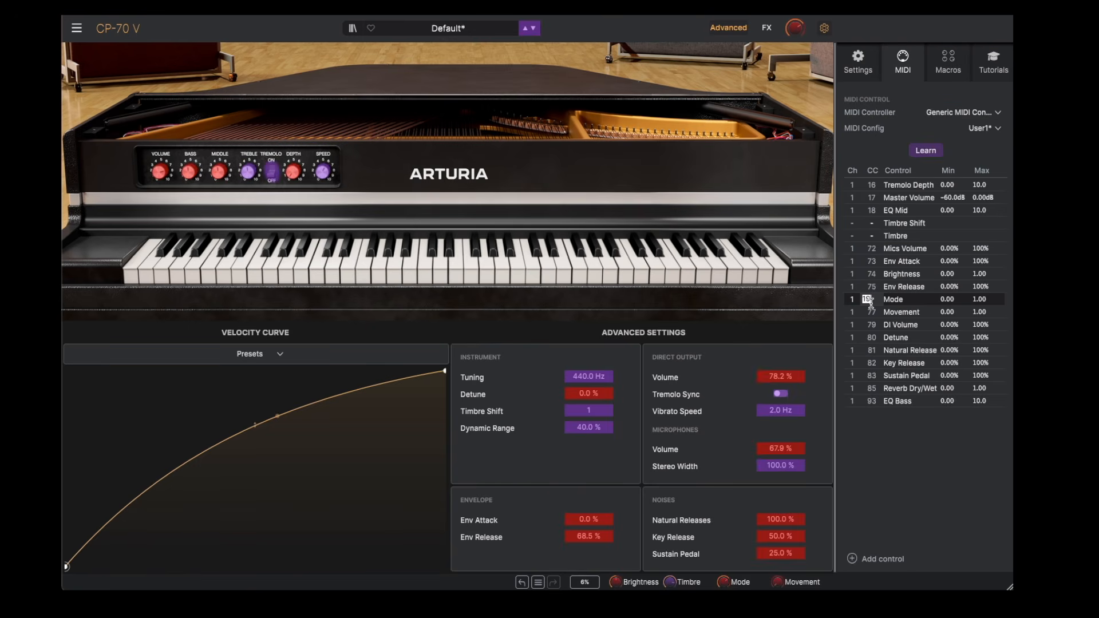
pyautogui.write('4')
pyautogui.click(926, 150)
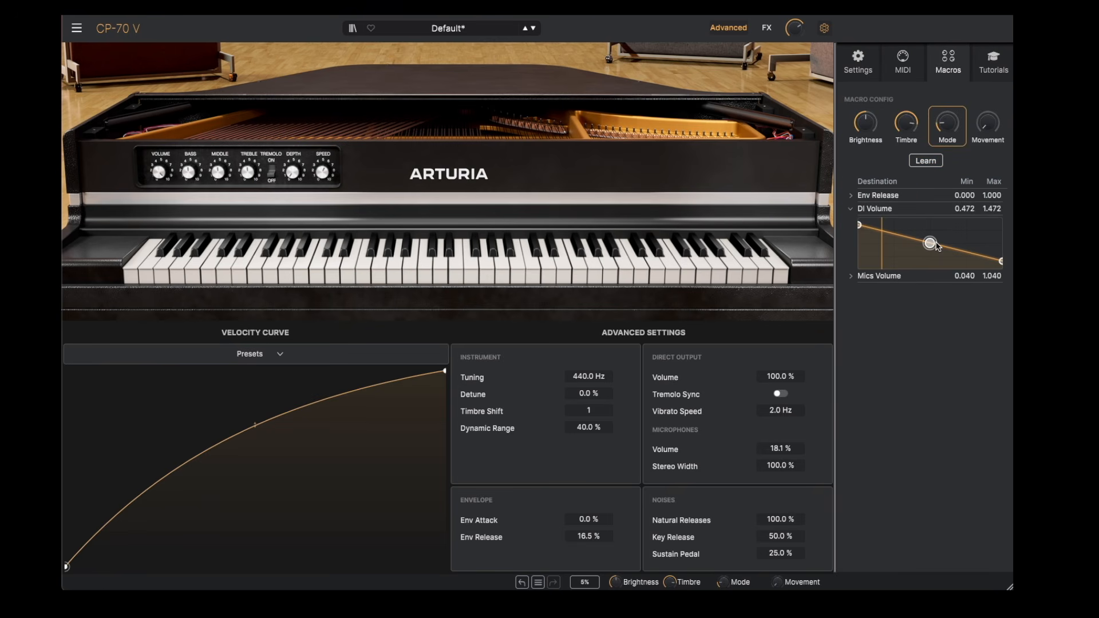
# Step: Add a point about three quarters along the Mode macro's DI Volume curve, lower it to zero, and open the MIDI control settings
pyautogui.moveTo(965, 251); pyautogui.dragTo(966, 270)
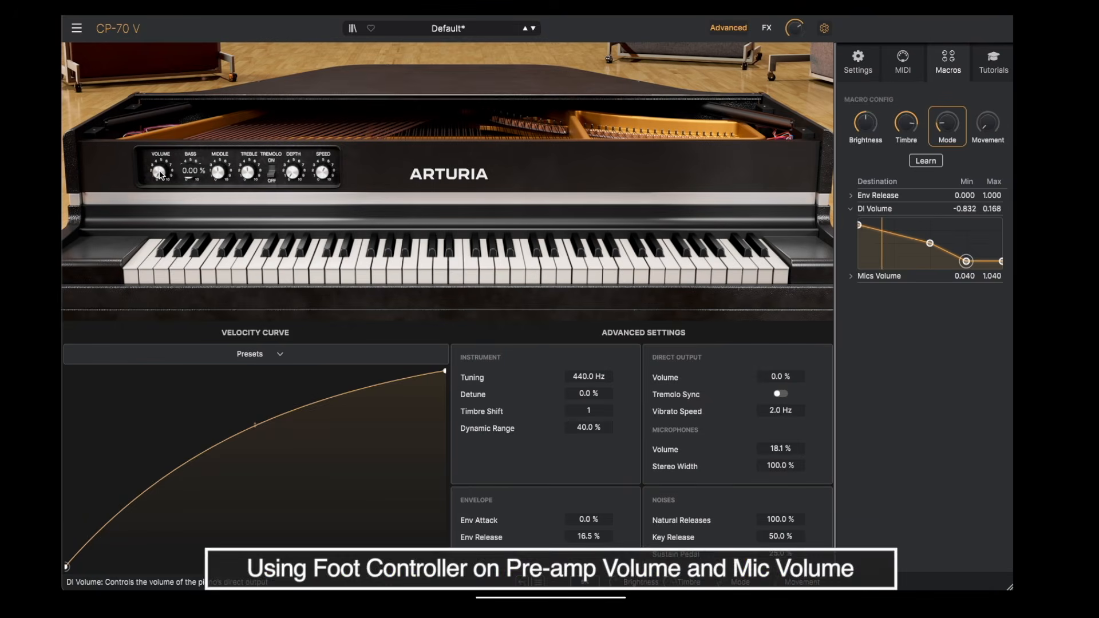
pyautogui.click(904, 57)
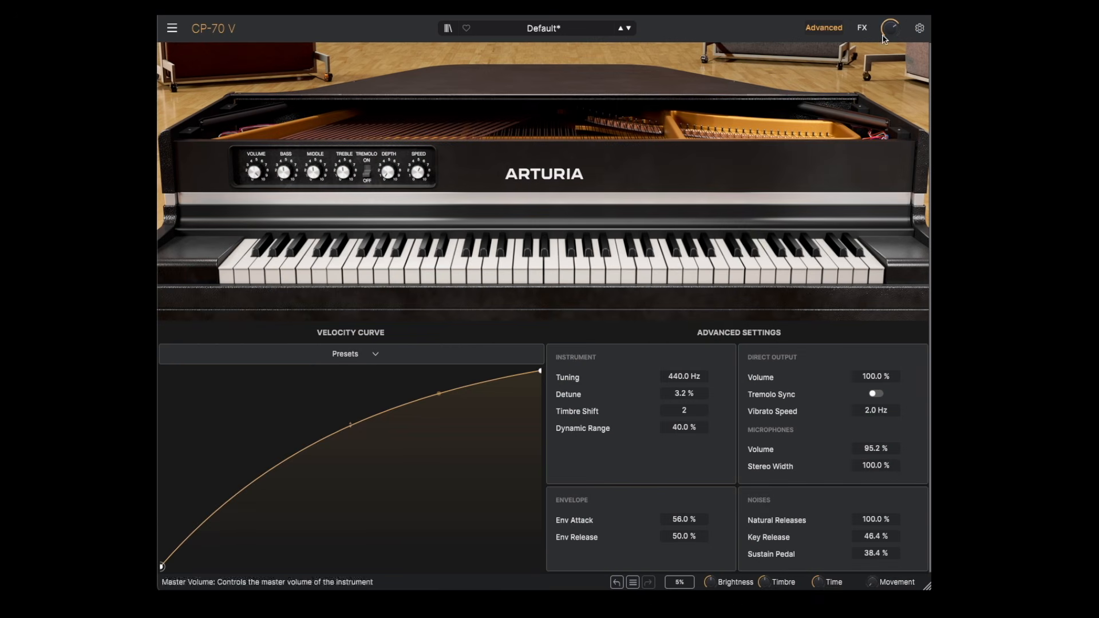
# Step: Show the effects section and load a bypassed Chorus into the first effect slot
pyautogui.click(863, 30)
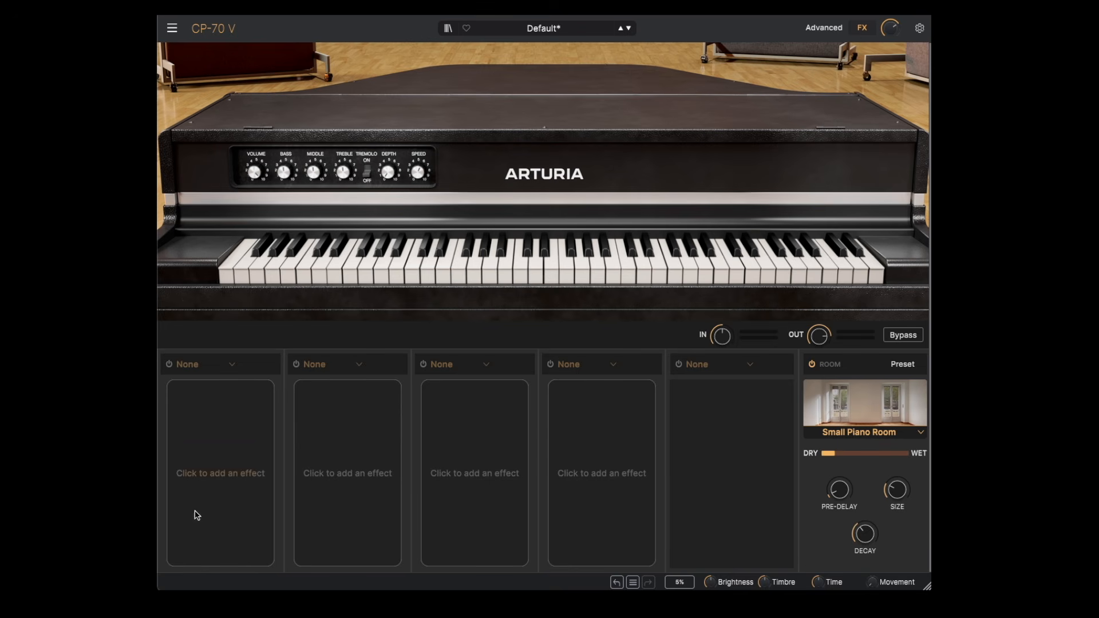
pyautogui.click(221, 473)
pyautogui.click(244, 496)
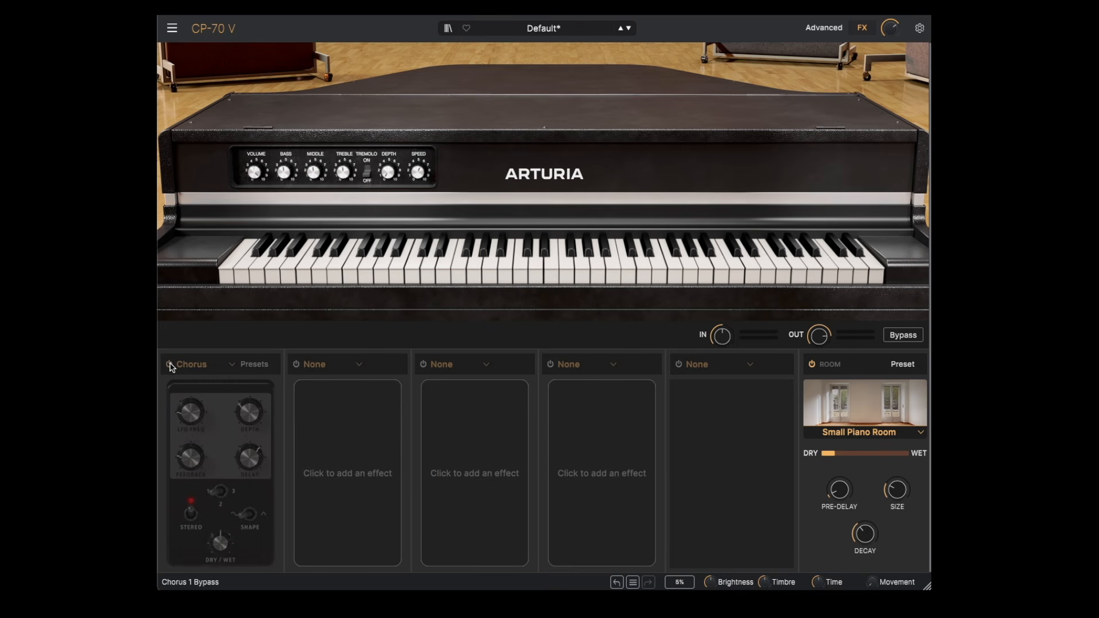
# Step: Load the Twin Amp into the amp slot and turn it on
pyautogui.click(751, 367)
pyautogui.click(732, 417)
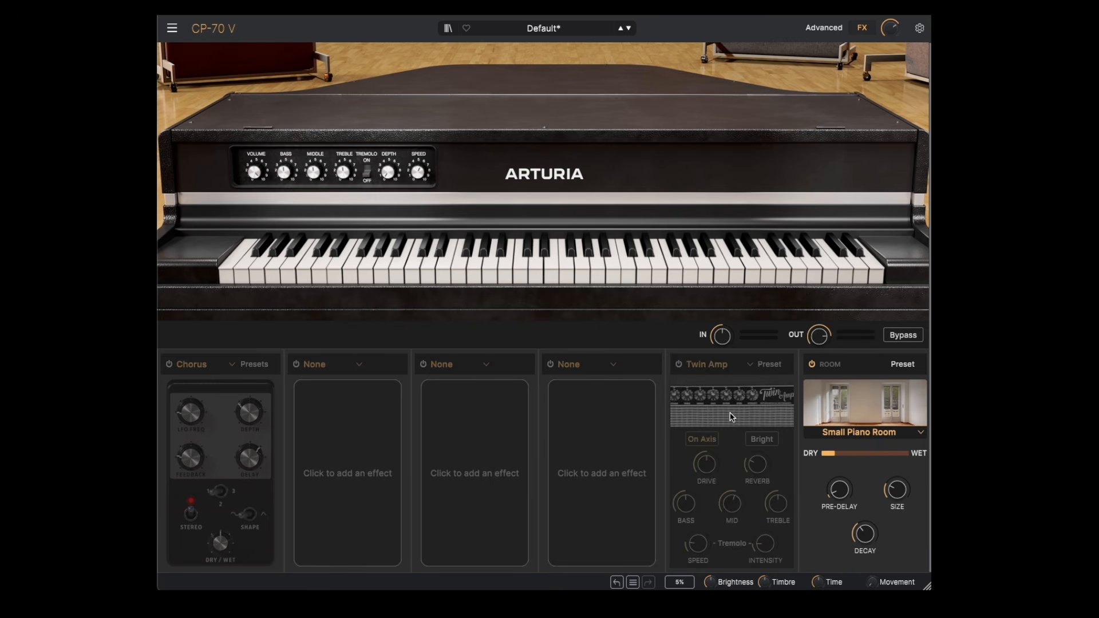
pyautogui.click(679, 365)
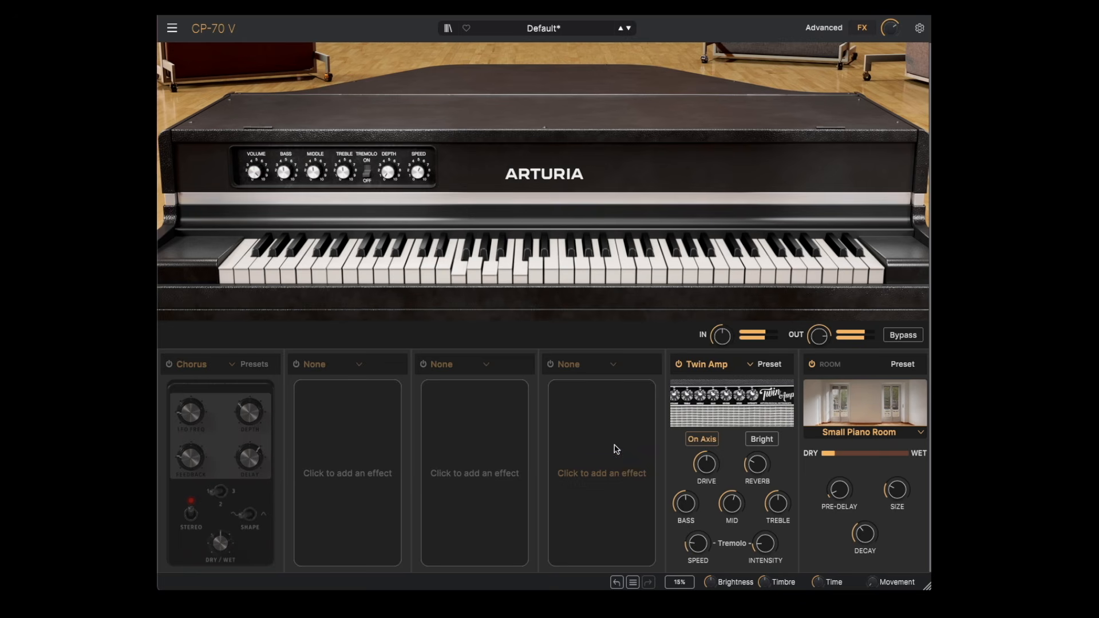
# Step: Examine the front panel's treble, bass and tremolo controls along with the Twin Amp's tremolo speed and intensity
pyautogui.click(350, 170)
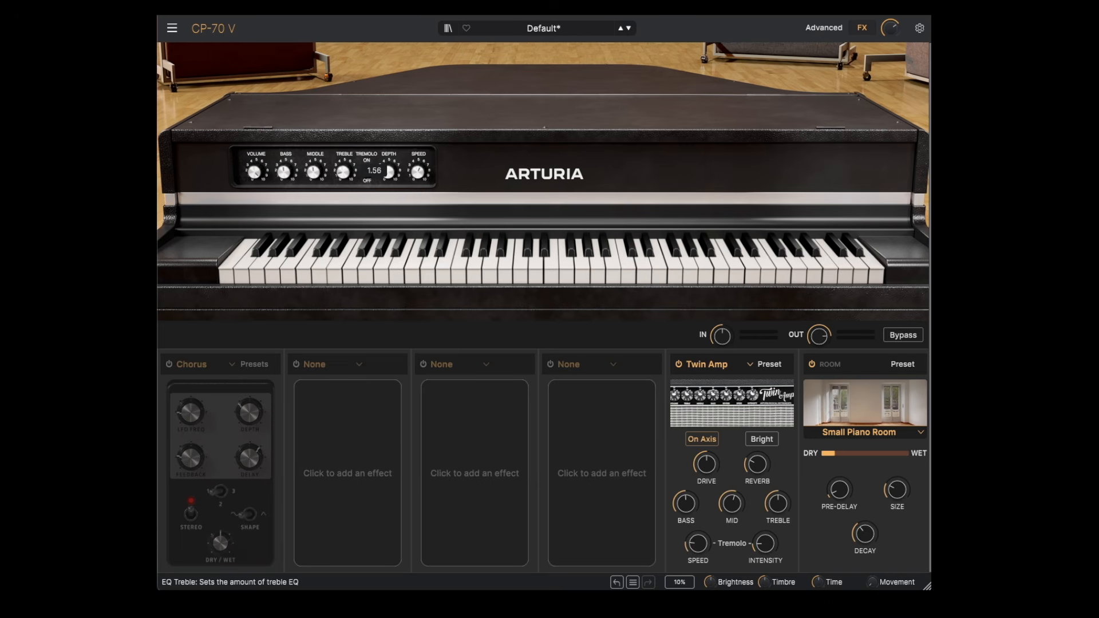
pyautogui.moveTo(282, 170); pyautogui.dragTo(283, 166)
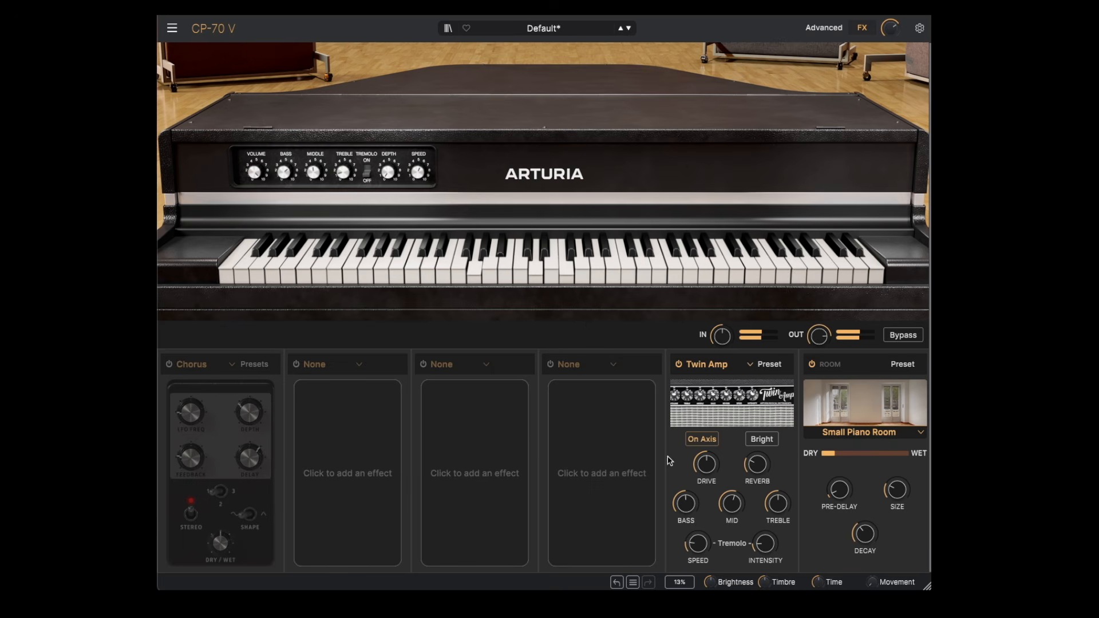
pyautogui.moveTo(703, 546)
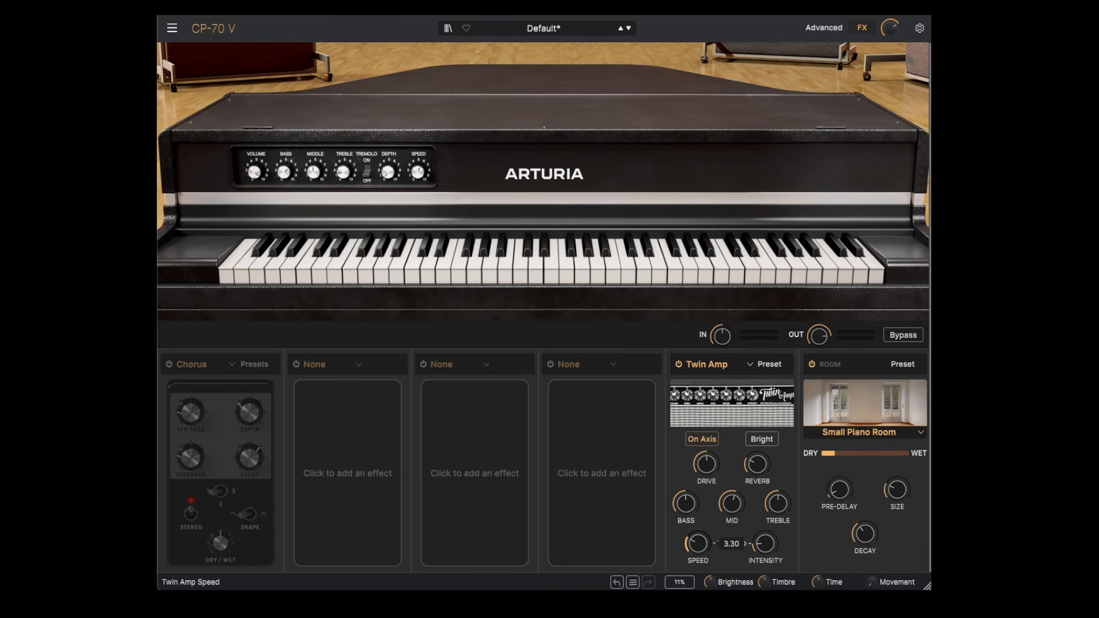
pyautogui.moveTo(765, 543)
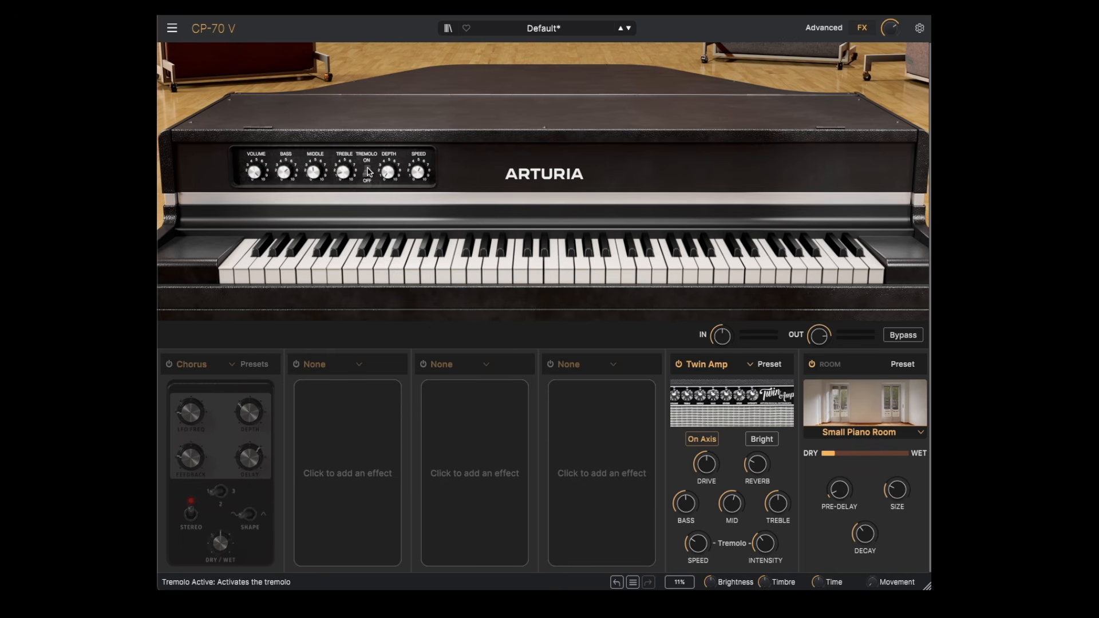
pyautogui.moveTo(387, 174); pyautogui.dragTo(420, 177)
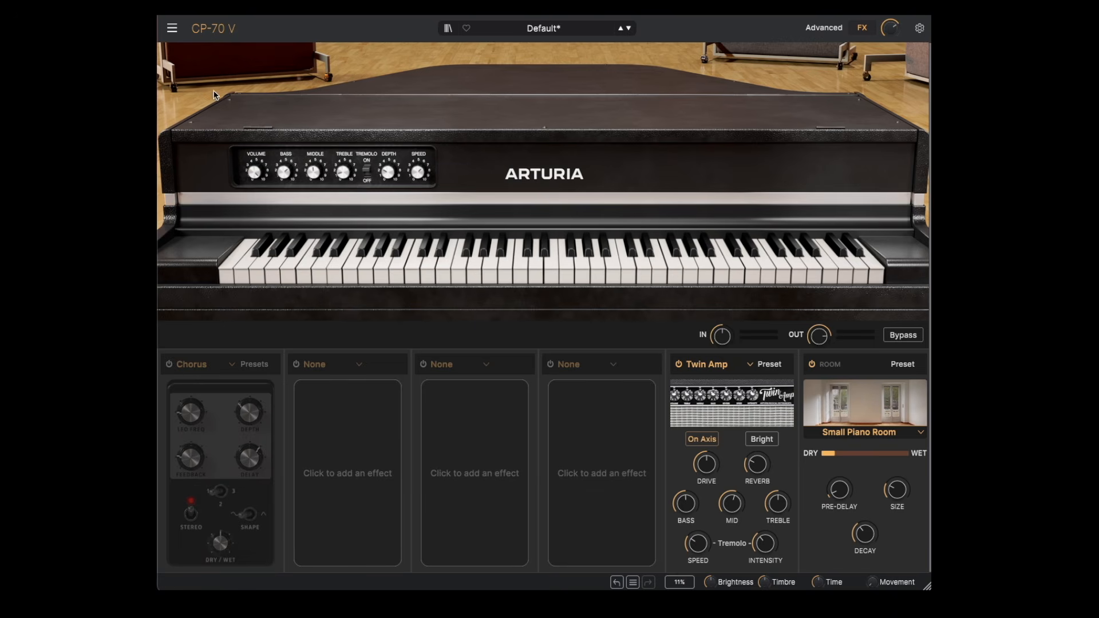
# Step: Turn on the Chorus and load an active Phaser into the second effect slot
pyautogui.click(171, 366)
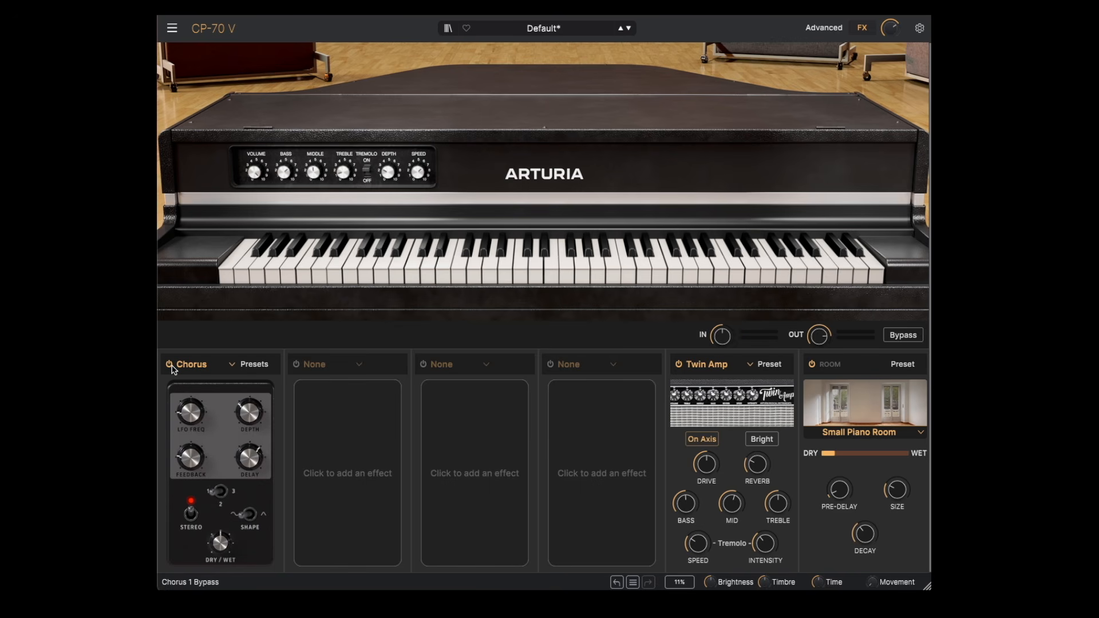
pyautogui.click(358, 366)
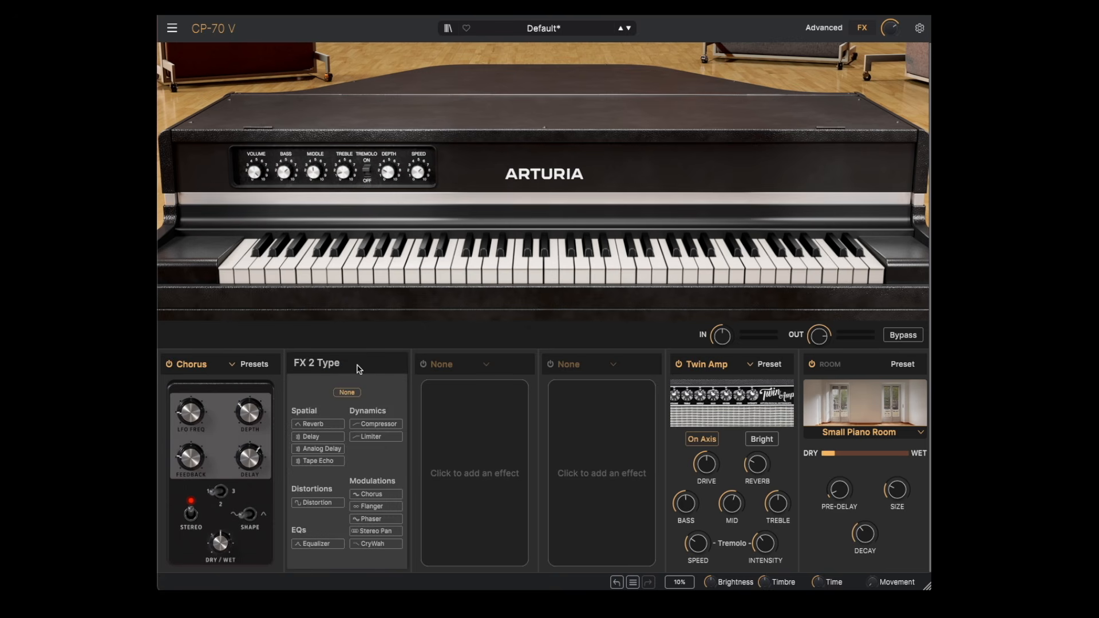
pyautogui.click(372, 518)
pyautogui.click(297, 365)
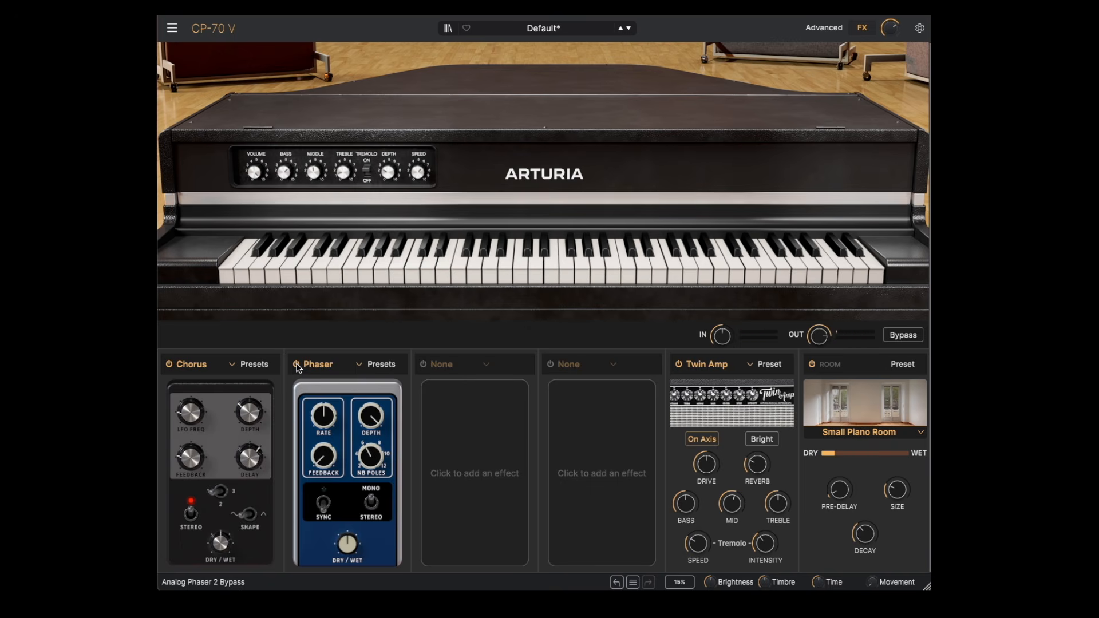
# Step: Adjust the Phaser's feedback and depth, and apply one of its presets
pyautogui.moveTo(329, 454); pyautogui.dragTo(329, 446)
pyautogui.moveTo(371, 418); pyautogui.dragTo(372, 464)
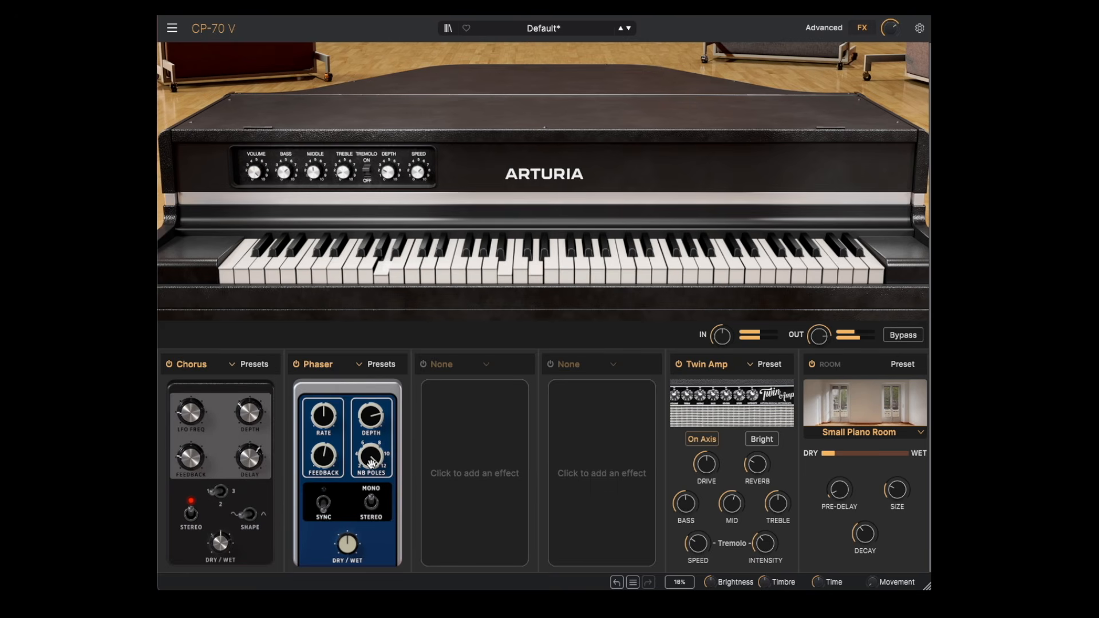
pyautogui.click(375, 366)
pyautogui.click(399, 435)
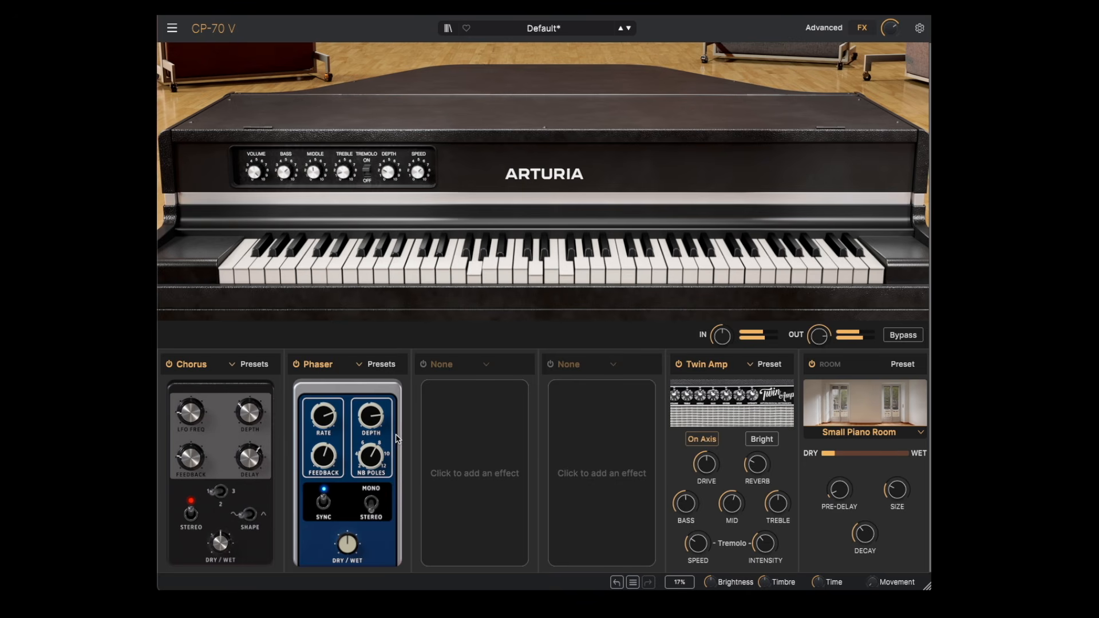
# Step: Replace the Phaser in the second effect slot with CryWah and bypass the Chorus
pyautogui.click(318, 365)
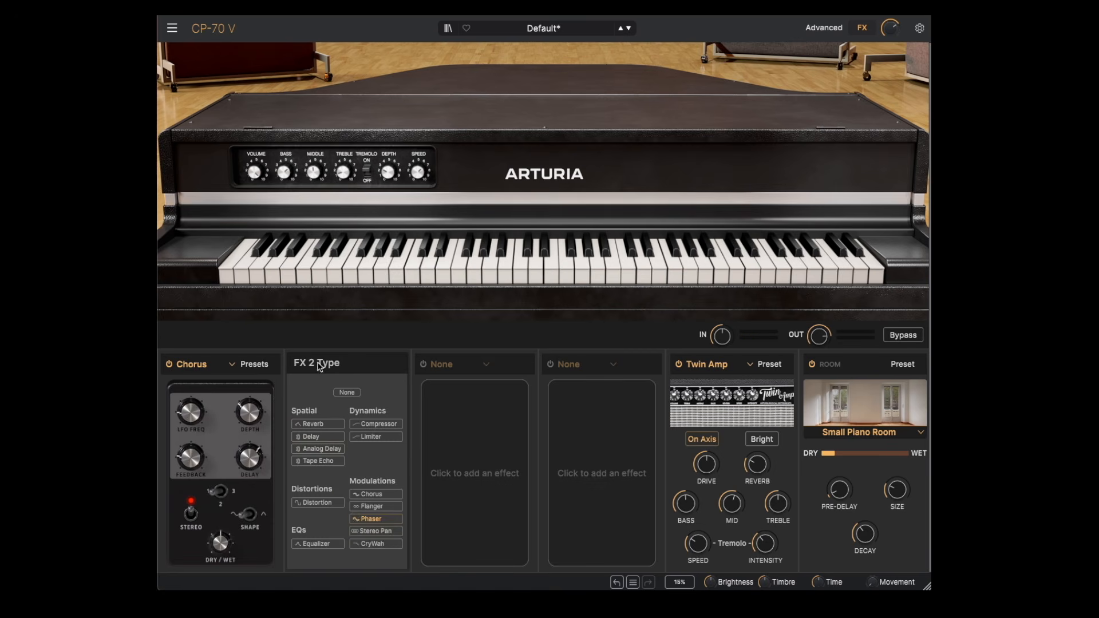
pyautogui.click(365, 544)
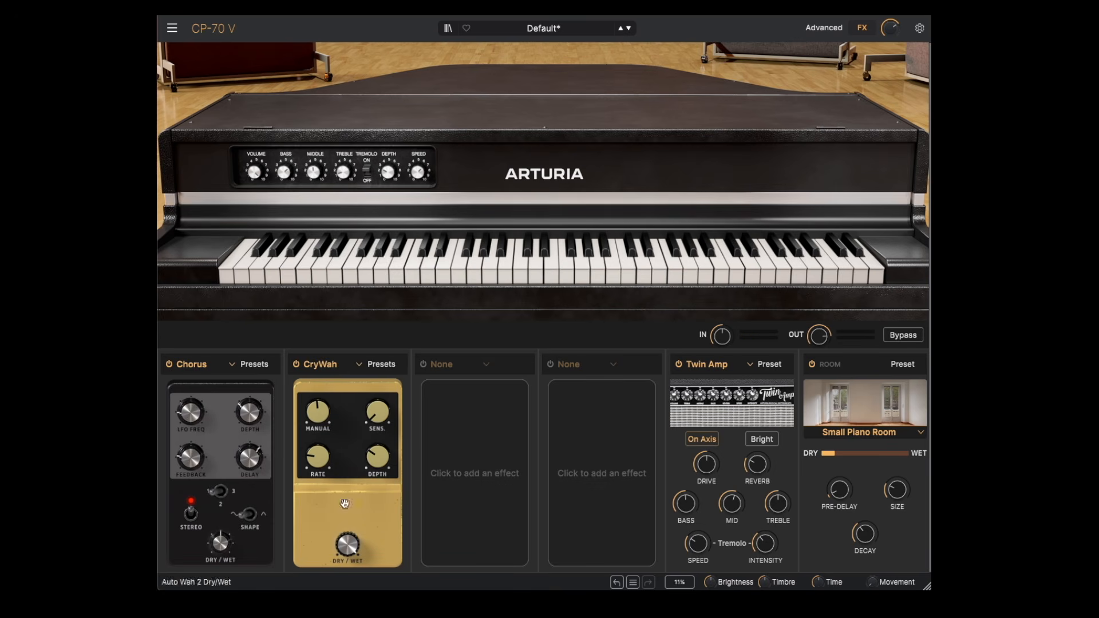
pyautogui.click(170, 365)
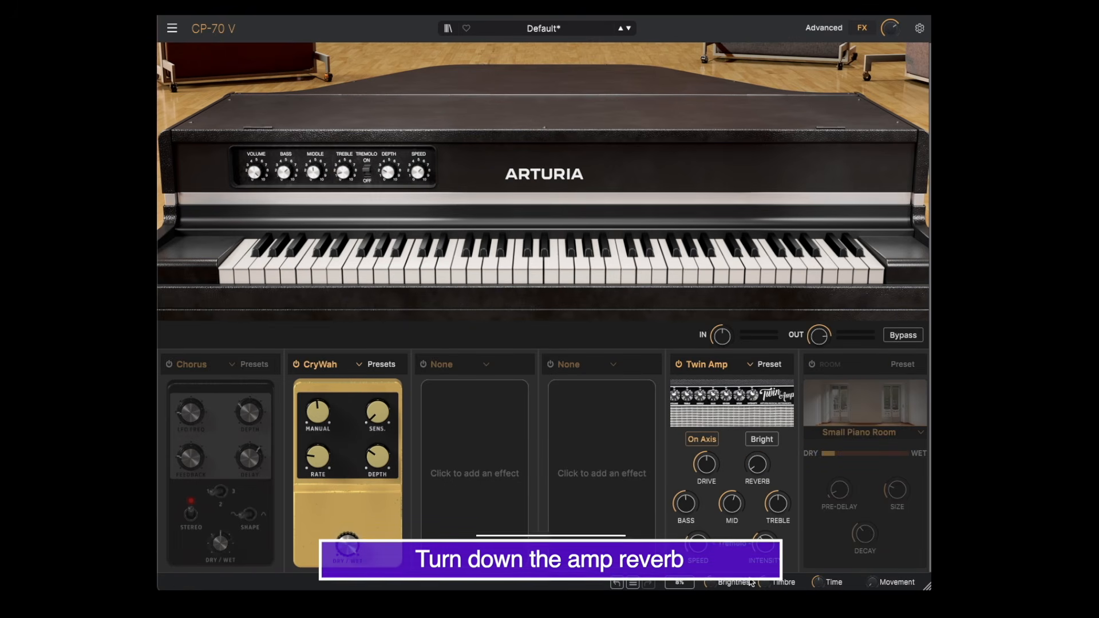
# Step: Raise the CryWah's manual, sensitivity and depth settings
pyautogui.moveTo(318, 418); pyautogui.dragTo(318, 408)
pyautogui.moveTo(378, 466); pyautogui.dragTo(378, 432)
pyautogui.moveTo(378, 470)
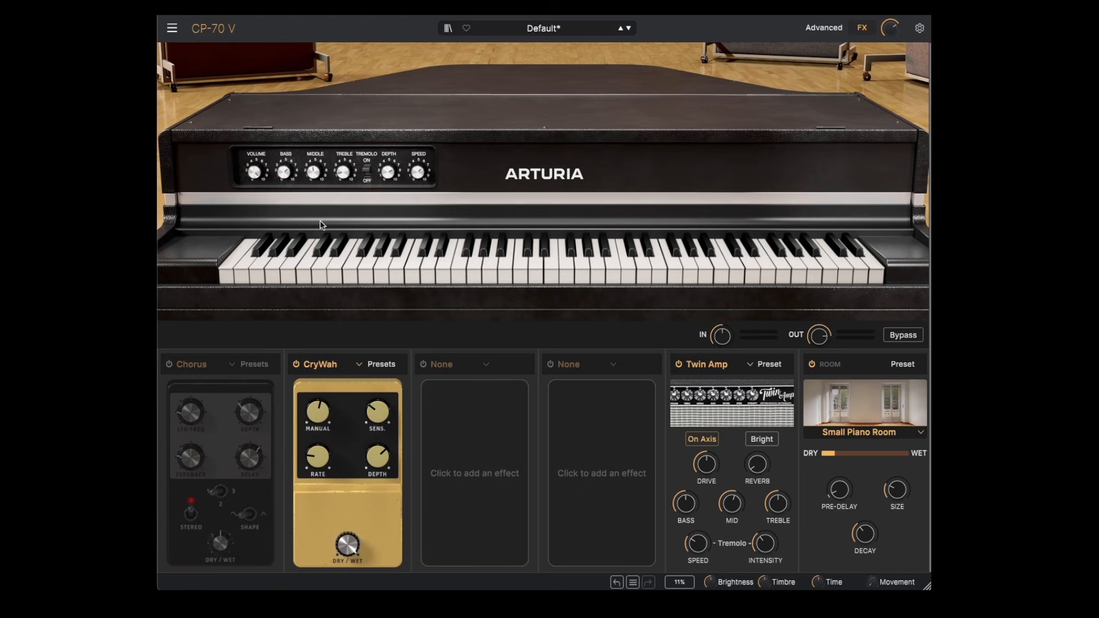
# Step: Bypass the CryWah and turn the Chorus back on
pyautogui.click(297, 365)
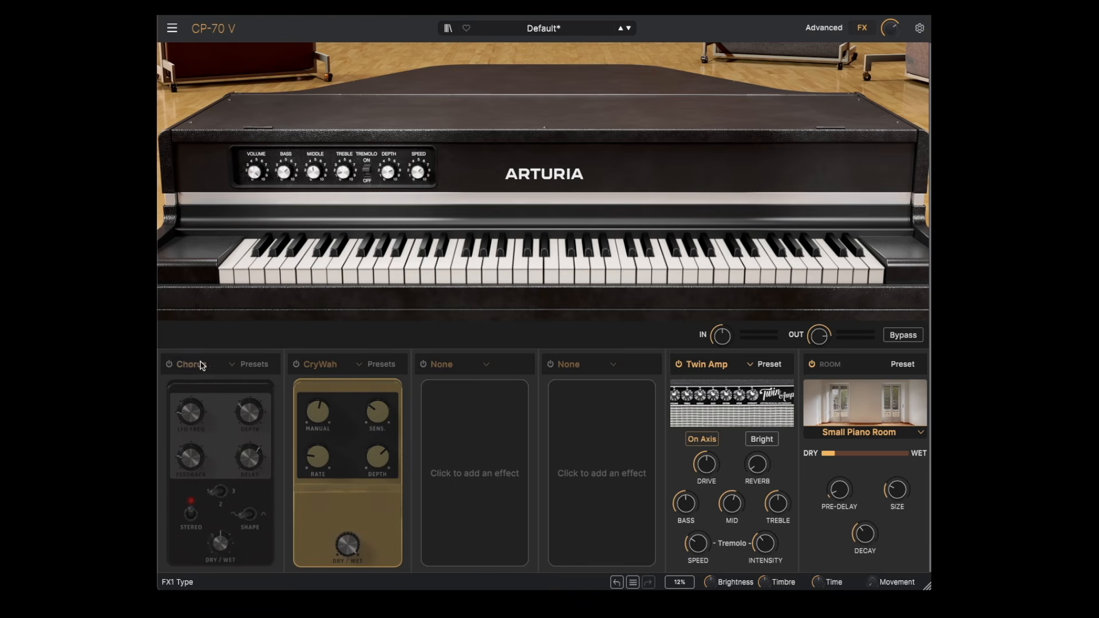
pyautogui.click(170, 366)
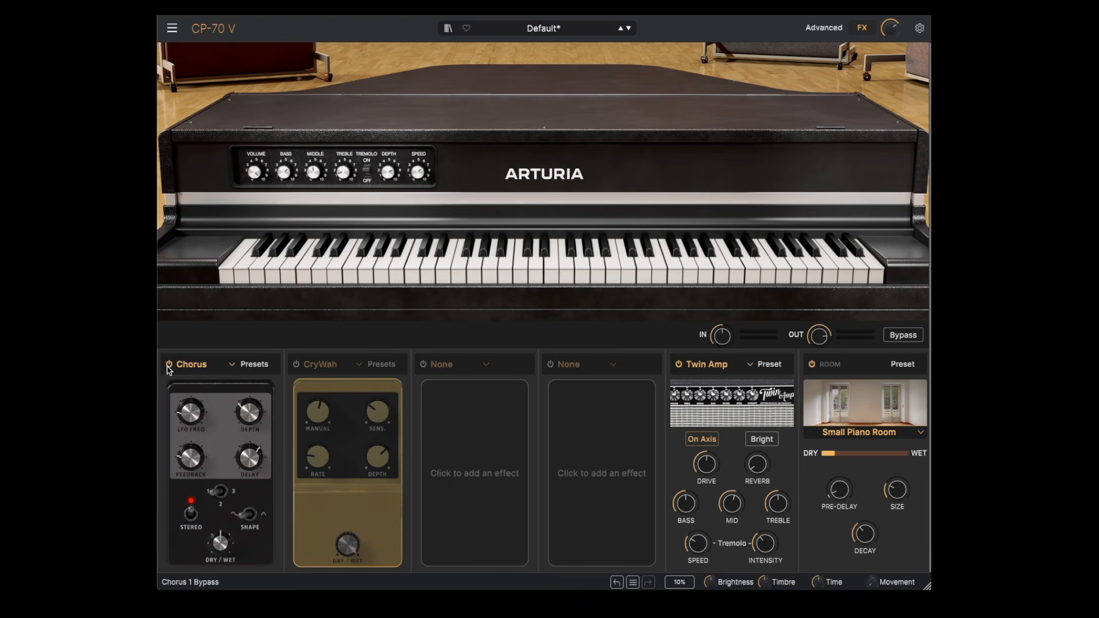
# Step: Change the amp type to Rotary Speaker and open its model list
pyautogui.click(752, 365)
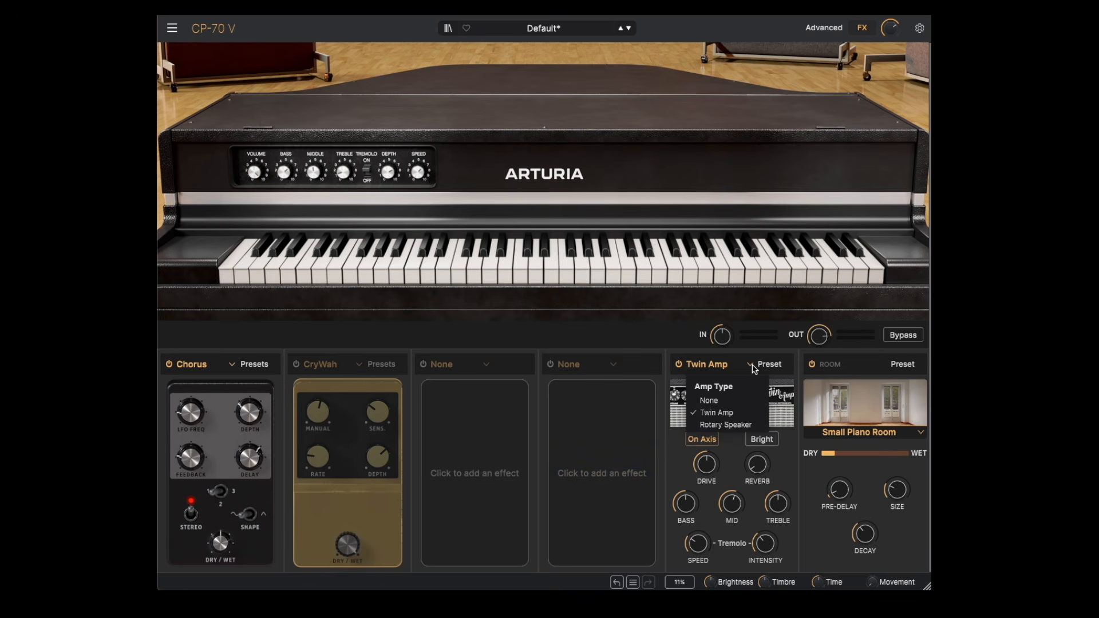
pyautogui.click(734, 427)
pyautogui.click(787, 433)
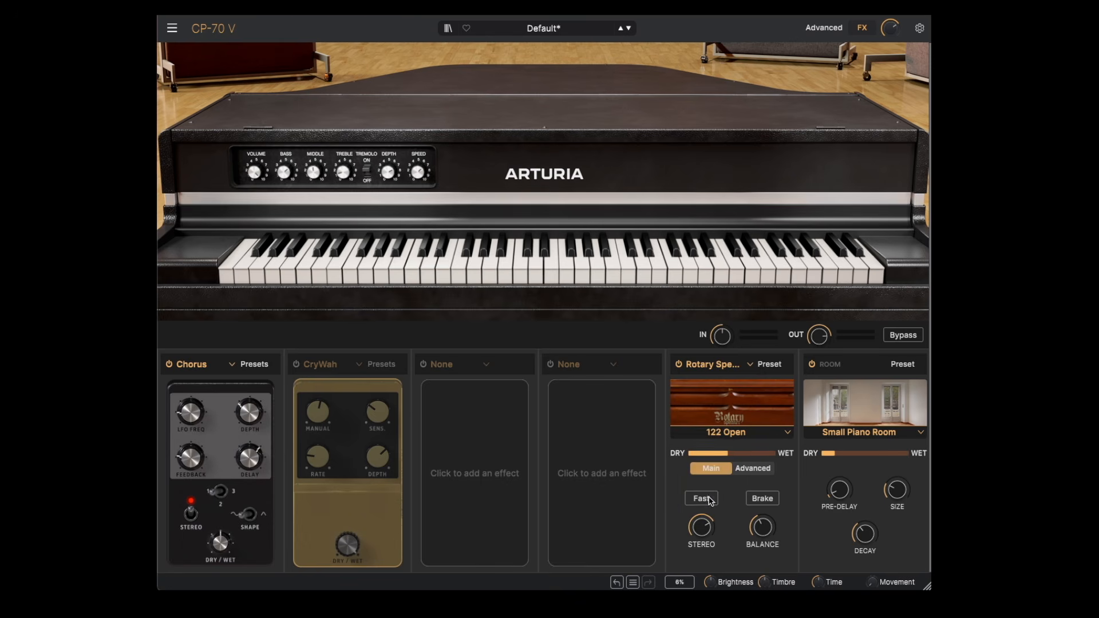
# Step: Bypass the Chorus and raise the Rotary Speaker's dry/wet mix to almost fully wet
pyautogui.click(169, 364)
pyautogui.moveTo(729, 453); pyautogui.dragTo(750, 456)
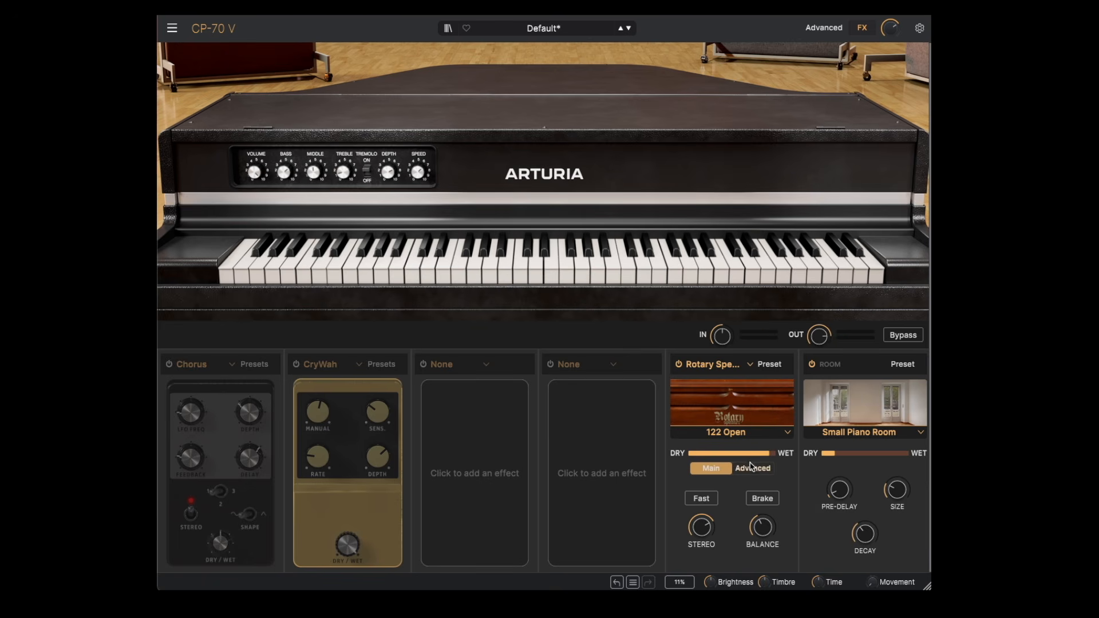
# Step: In the Rotary Speaker's advanced settings, raise the horn's slow speed and acceleration, and set the drum's slow speed to about 1.47 Hz
pyautogui.click(754, 470)
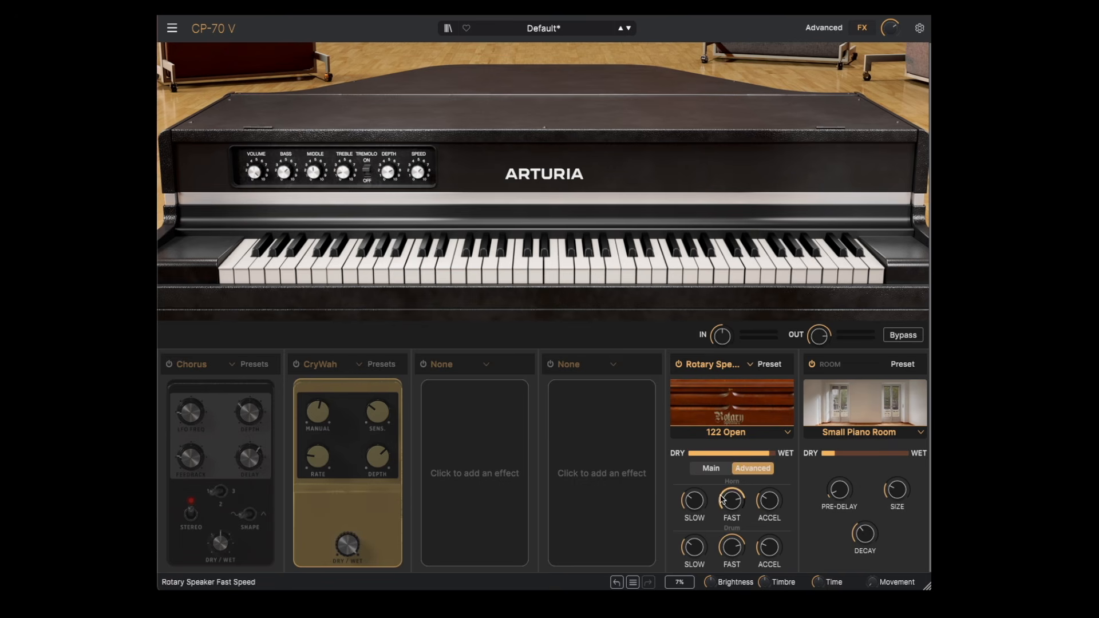
pyautogui.moveTo(697, 505)
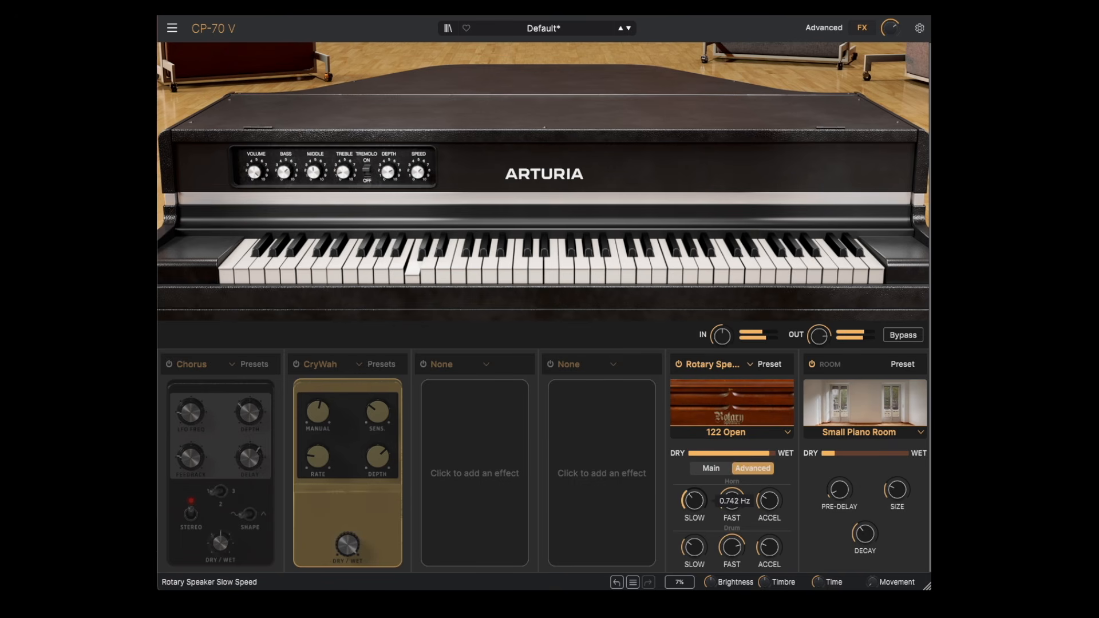
pyautogui.moveTo(770, 502)
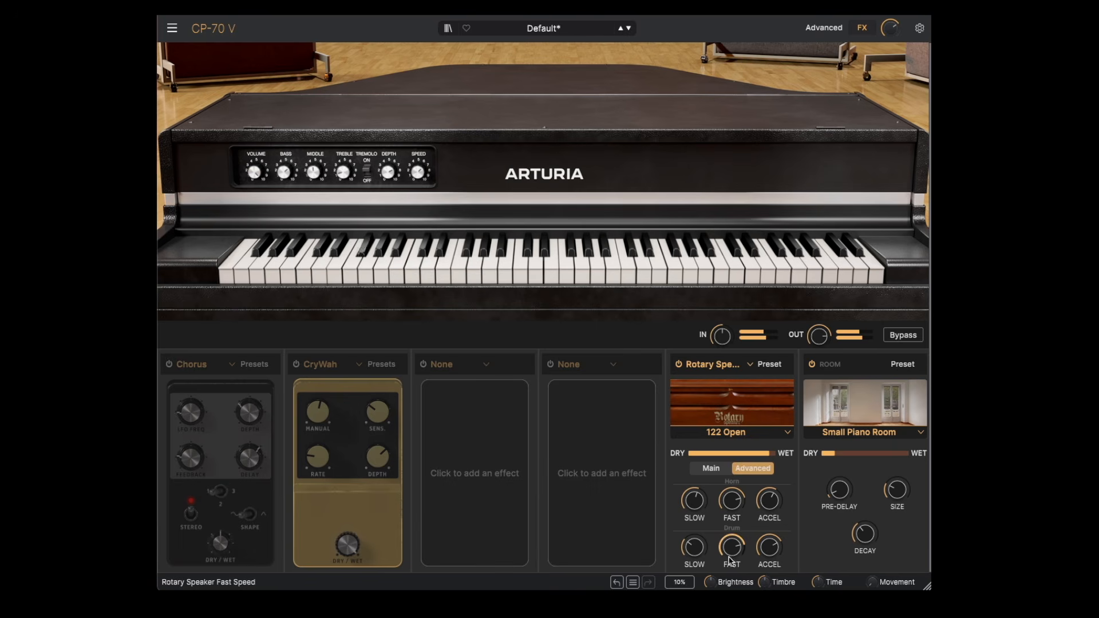
pyautogui.moveTo(691, 553)
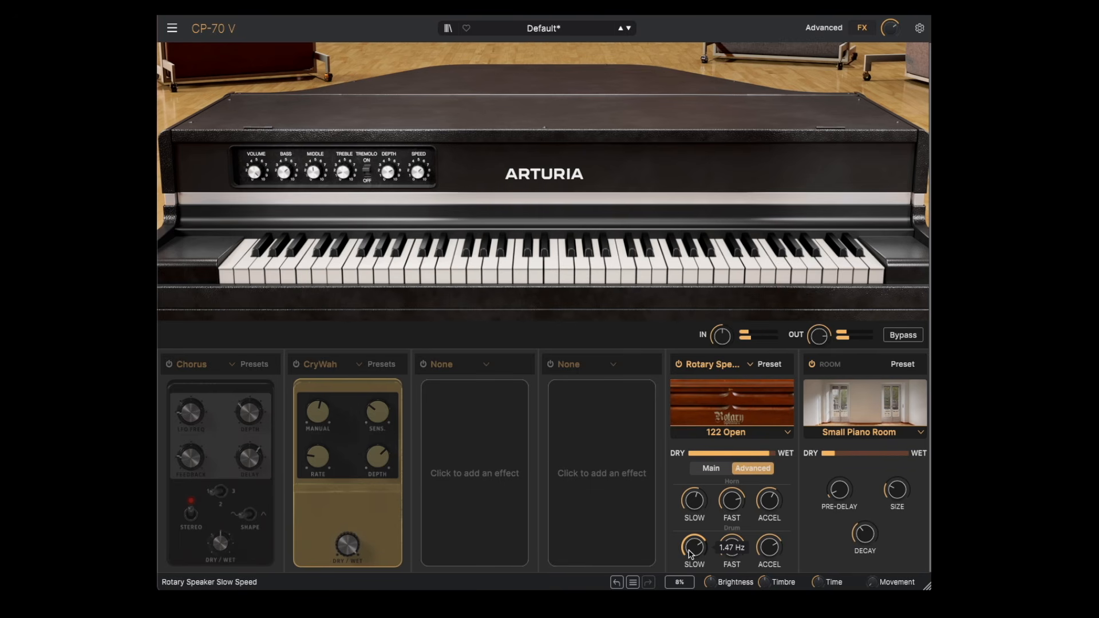
# Step: Set the Rotary Speaker model to 147 Open and turn on the Chorus
pyautogui.click(759, 436)
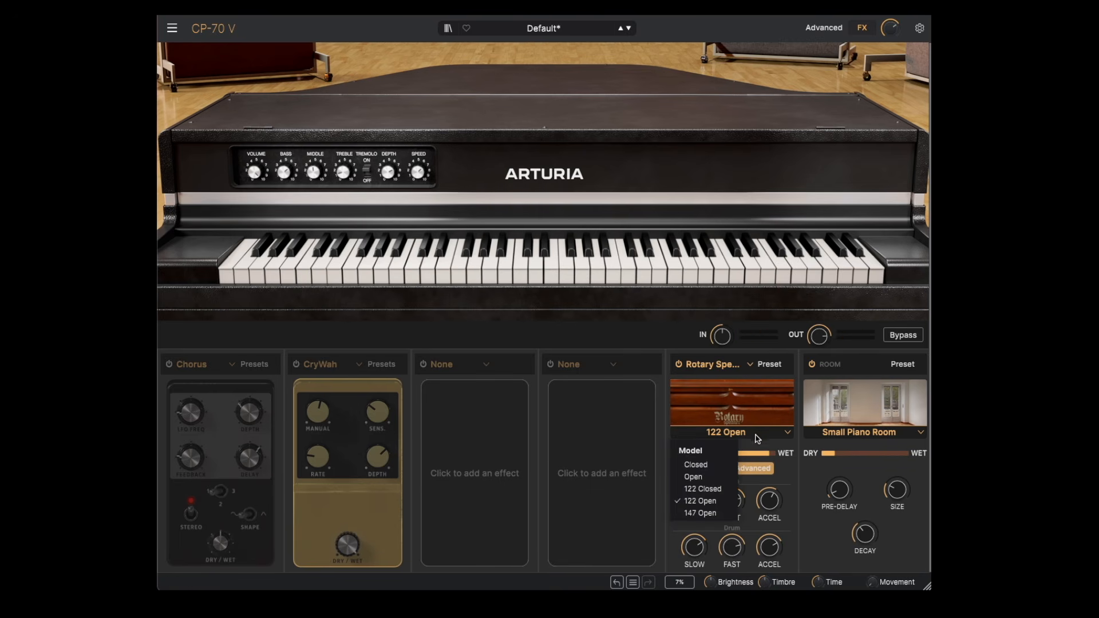
pyautogui.click(708, 513)
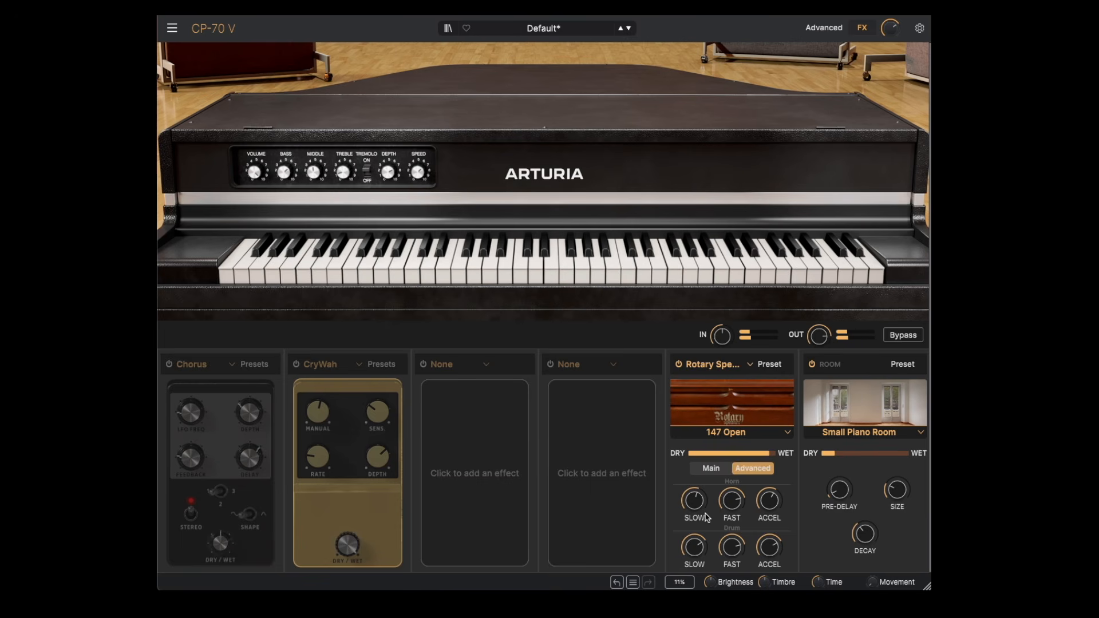
pyautogui.click(168, 364)
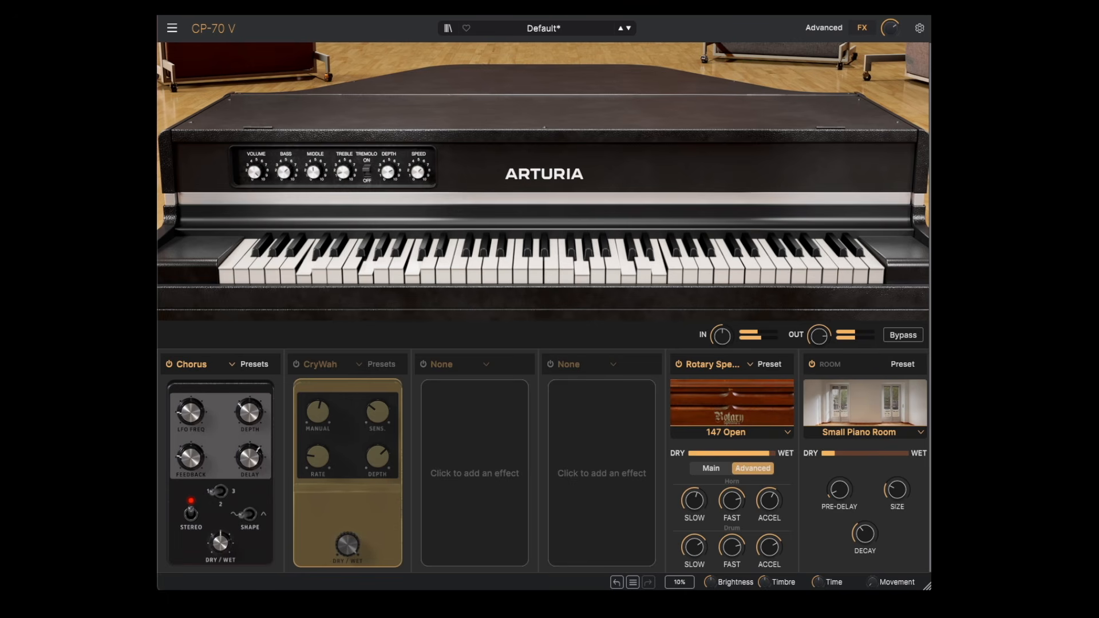
# Step: Load a Tape Echo into the third effect slot and bypass it
pyautogui.click(490, 368)
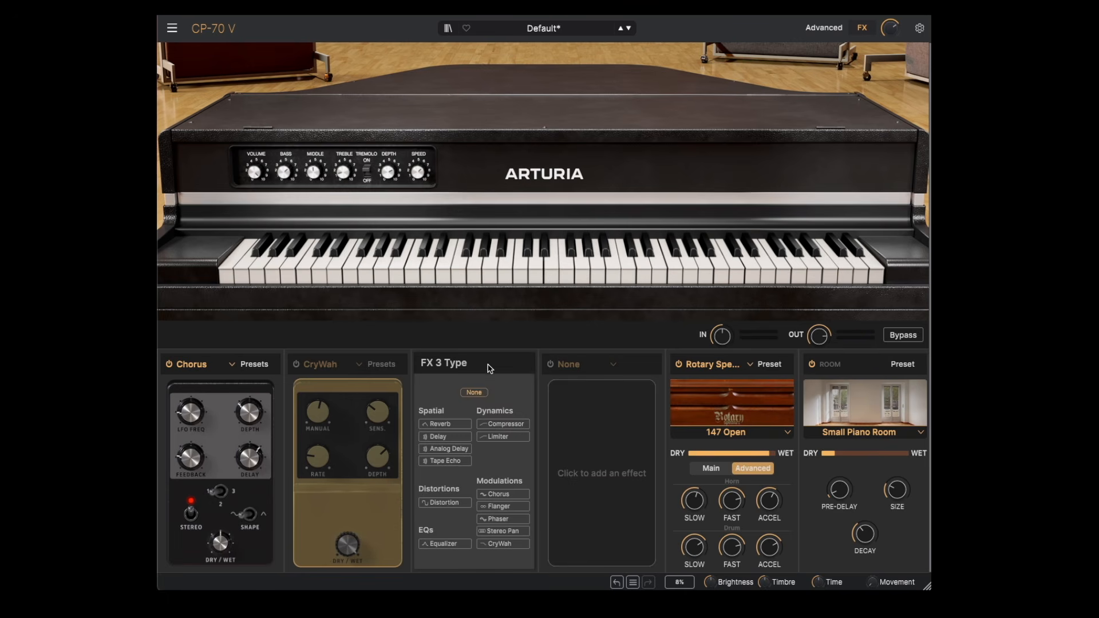
pyautogui.click(457, 467)
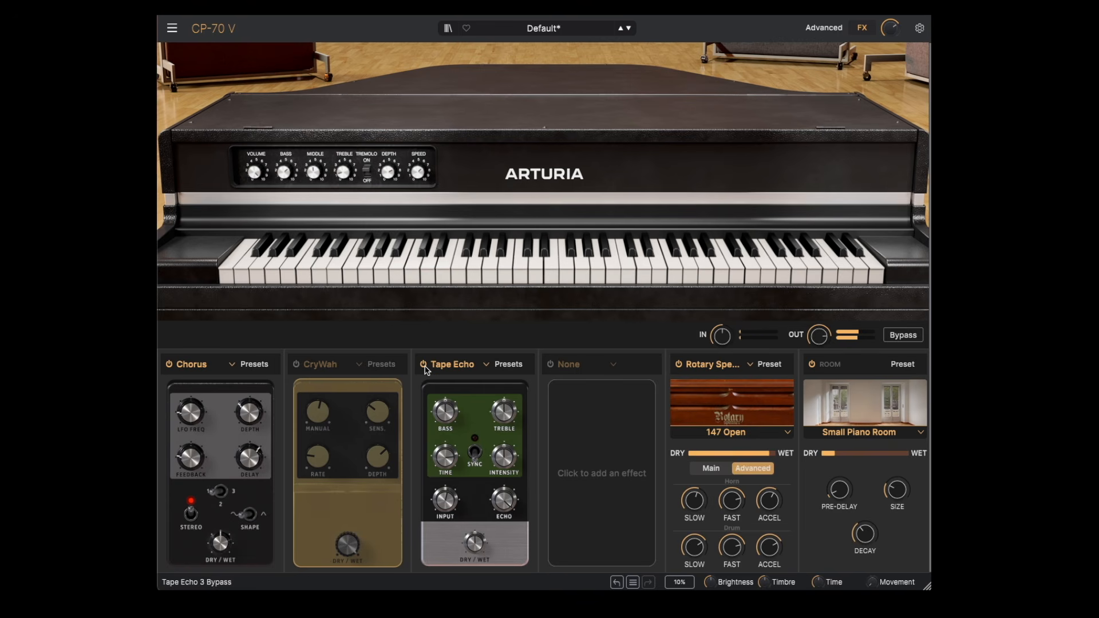
pyautogui.click(423, 365)
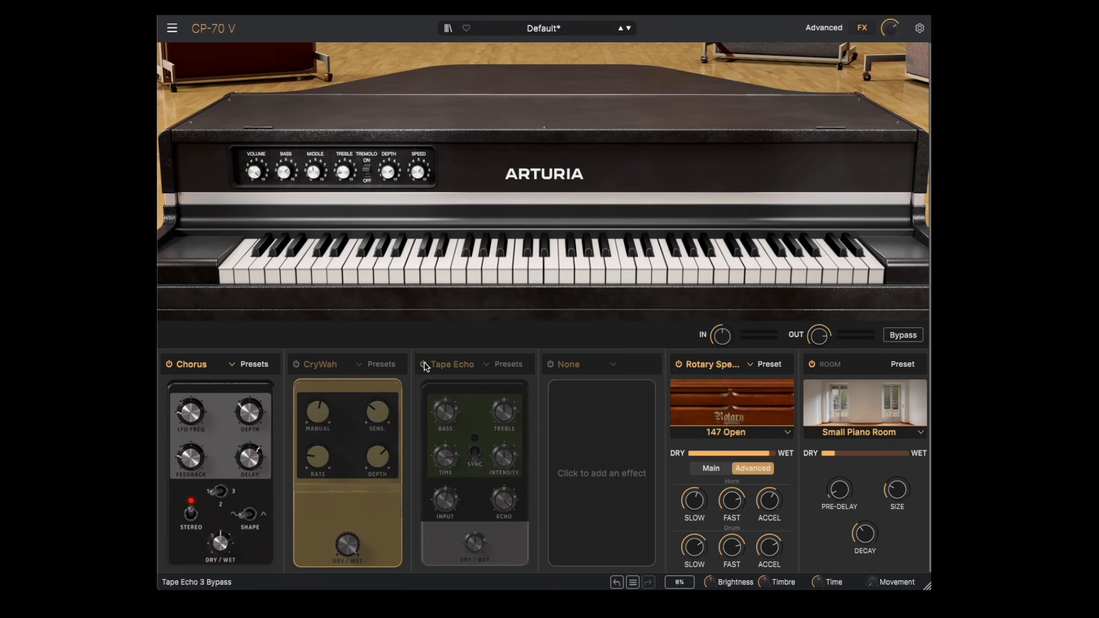
# Step: Replace the Rotary Speaker with the Twin Amp and turn down the amp's reverb
pyautogui.click(749, 365)
pyautogui.click(716, 412)
pyautogui.moveTo(757, 464); pyautogui.dragTo(757, 503)
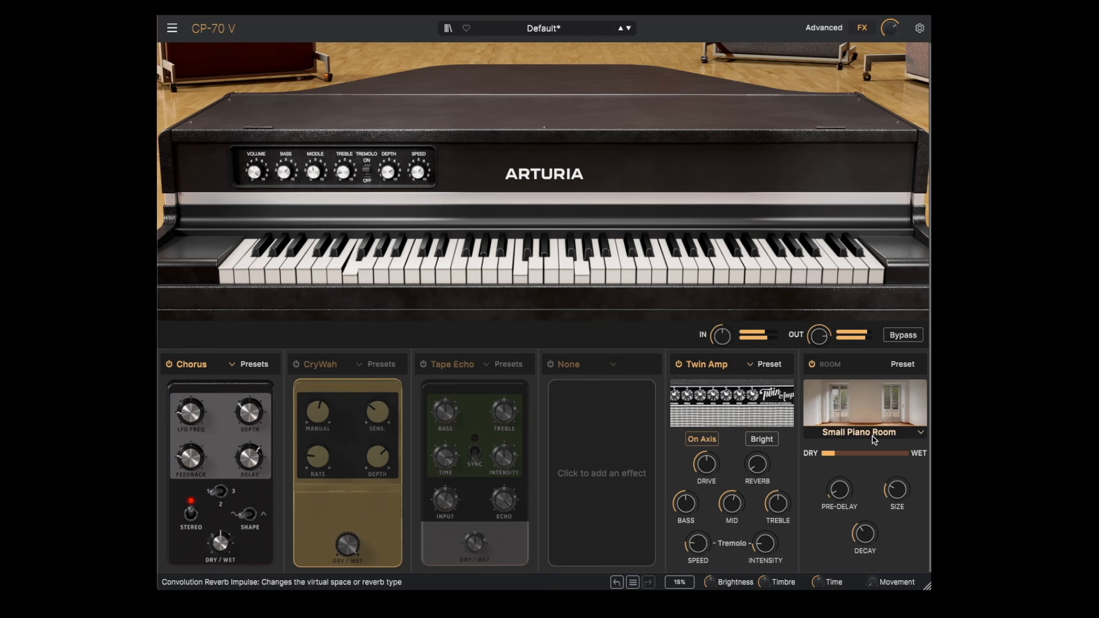
# Step: Set the room reverb's dry/wet mix to about 0.662 and its impulse to Jazz Club
pyautogui.moveTo(847, 456); pyautogui.dragTo(832, 457)
pyautogui.moveTo(831, 456)
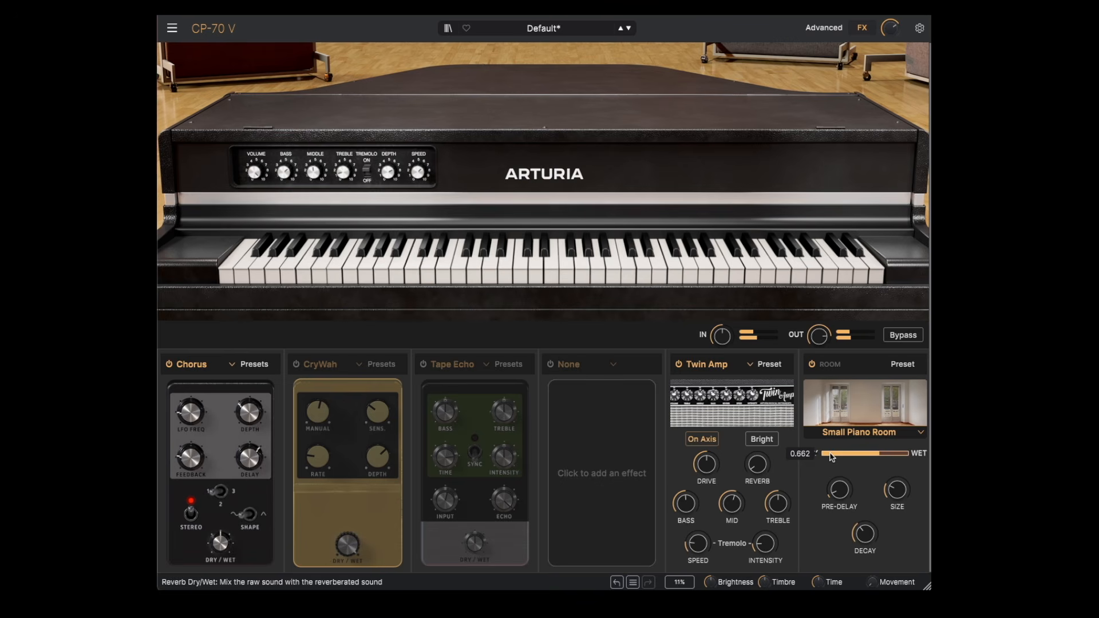
pyautogui.click(846, 422)
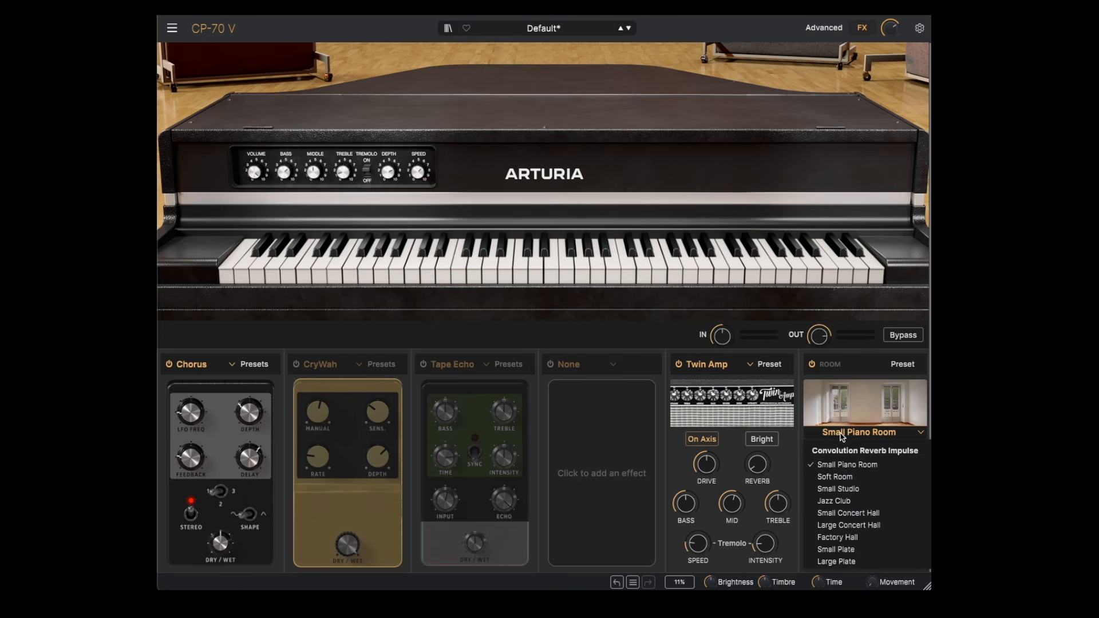
pyautogui.click(857, 505)
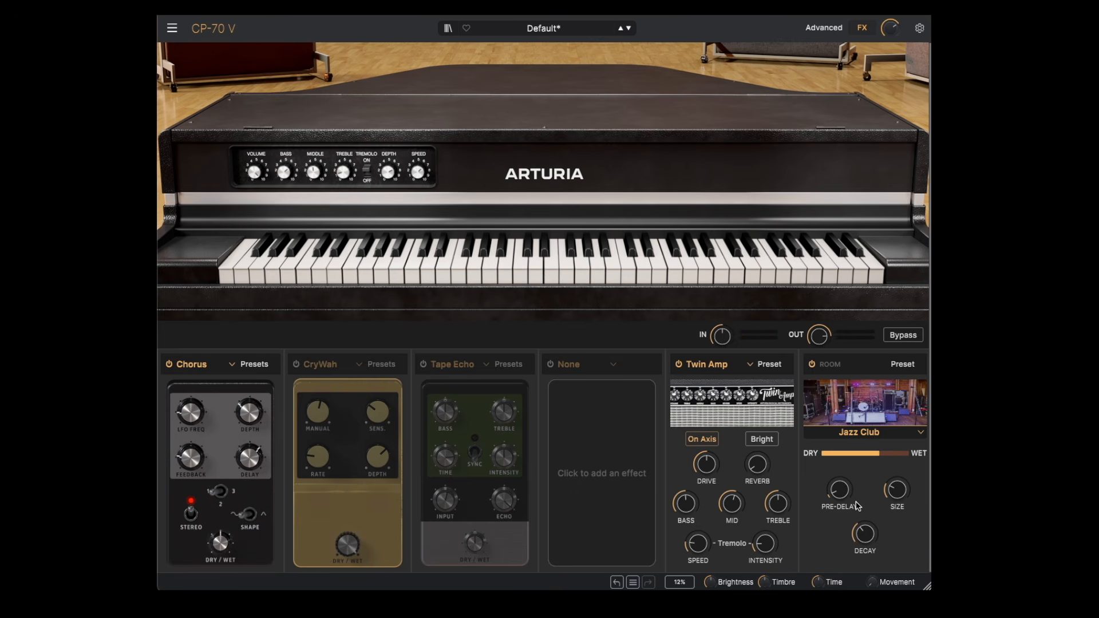
# Step: Change the room reverb impulse to Factory Hall and adjust the Twin Amp's treble
pyautogui.click(860, 432)
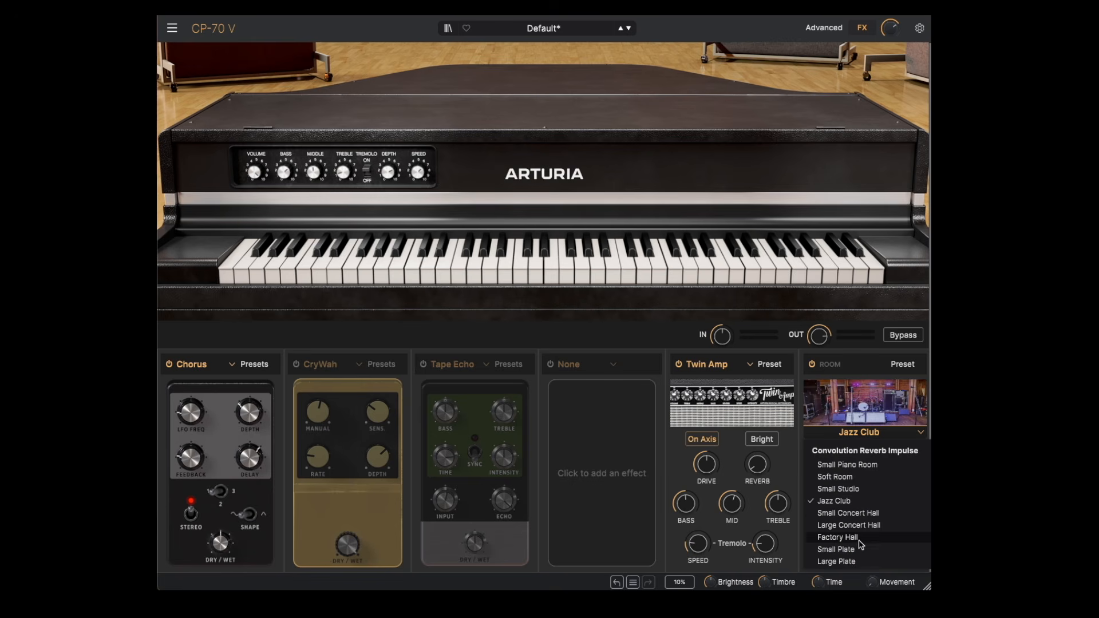
pyautogui.click(836, 534)
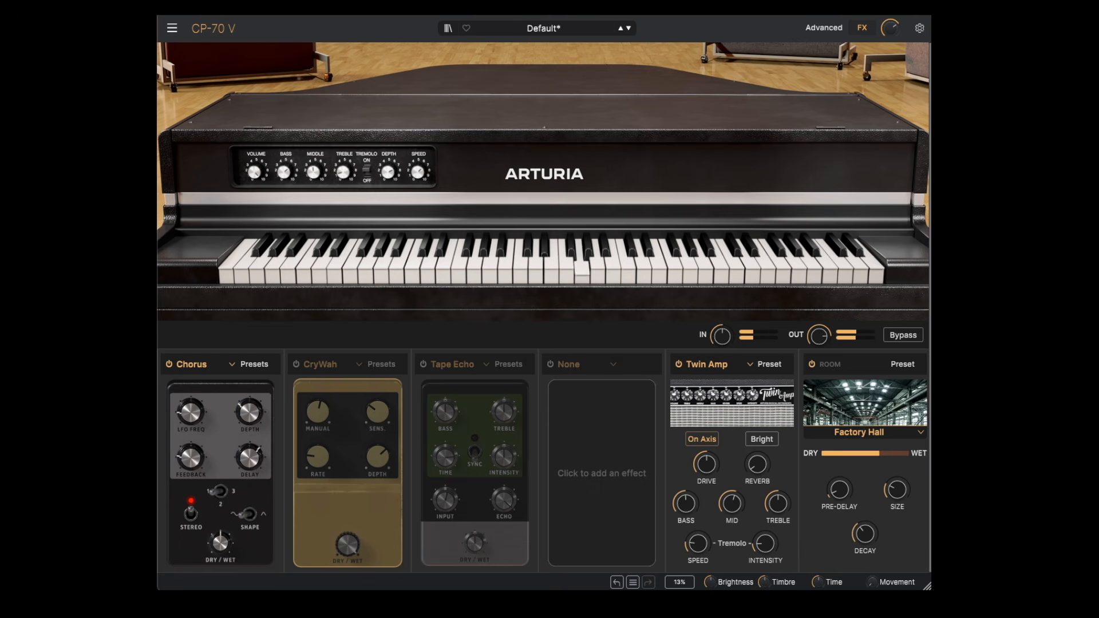
pyautogui.moveTo(313, 171)
pyautogui.moveTo(785, 511)
pyautogui.moveTo(782, 509); pyautogui.dragTo(783, 521)
pyautogui.moveTo(769, 542)
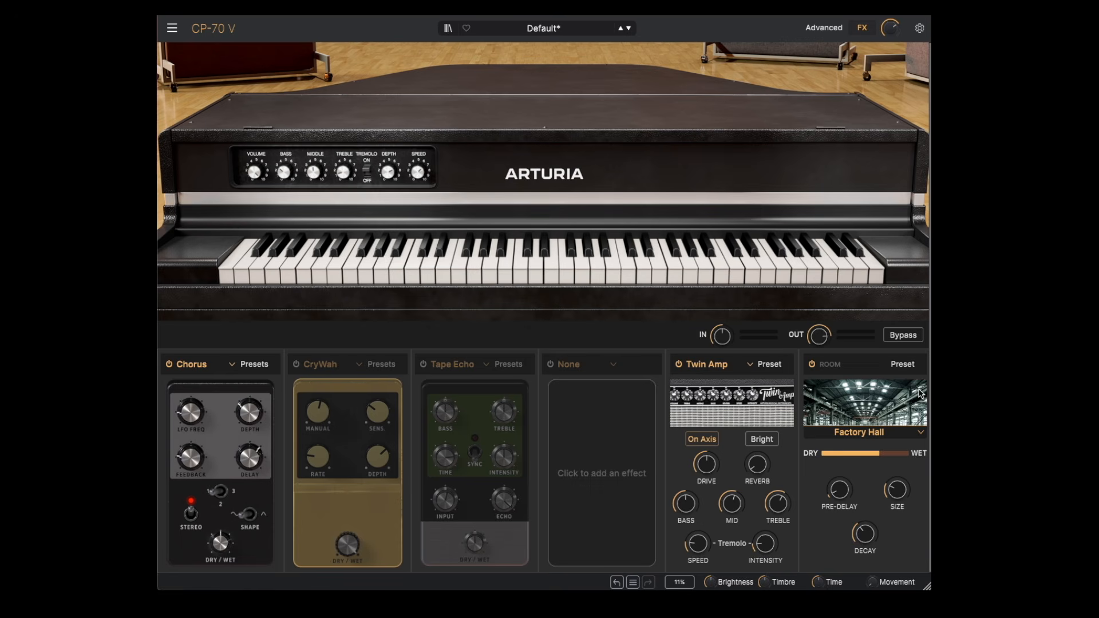
# Step: Open the room reverb's preset list and choose its third preset
pyautogui.click(903, 364)
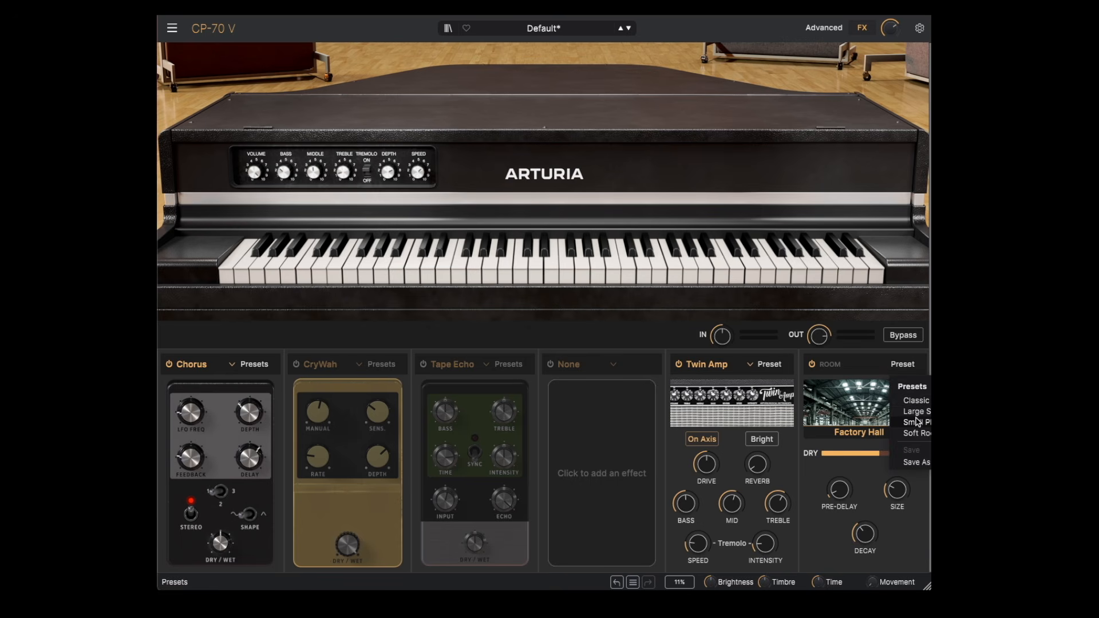
pyautogui.click(916, 423)
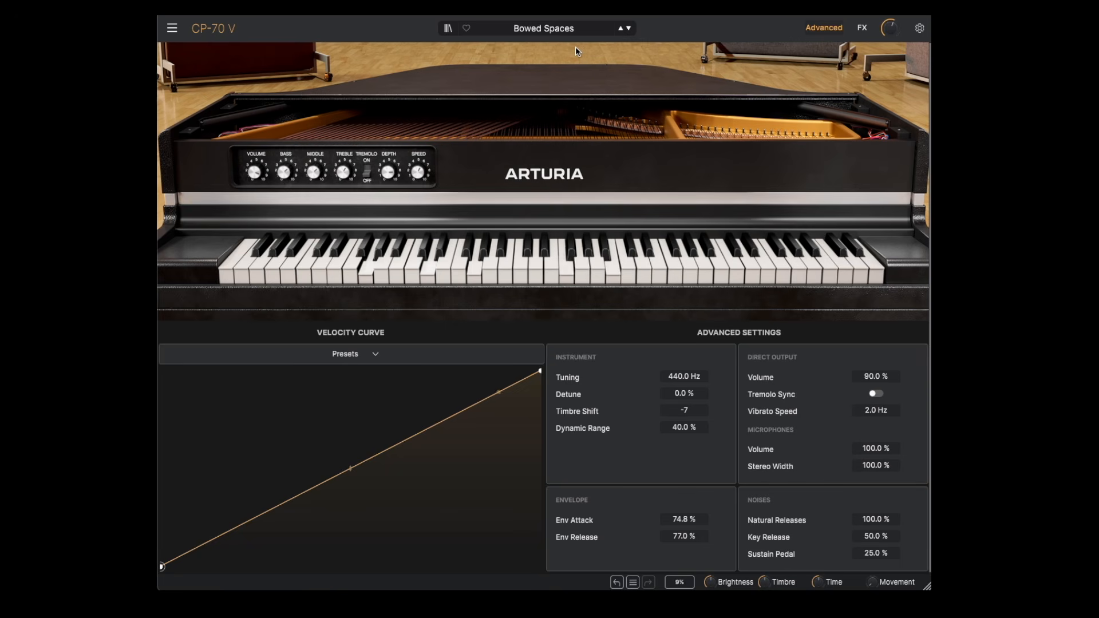
# Step: Review the effects of the Psychedelic CP preset and the advanced settings and effects of the Bowed Spaces preset
pyautogui.click(862, 29)
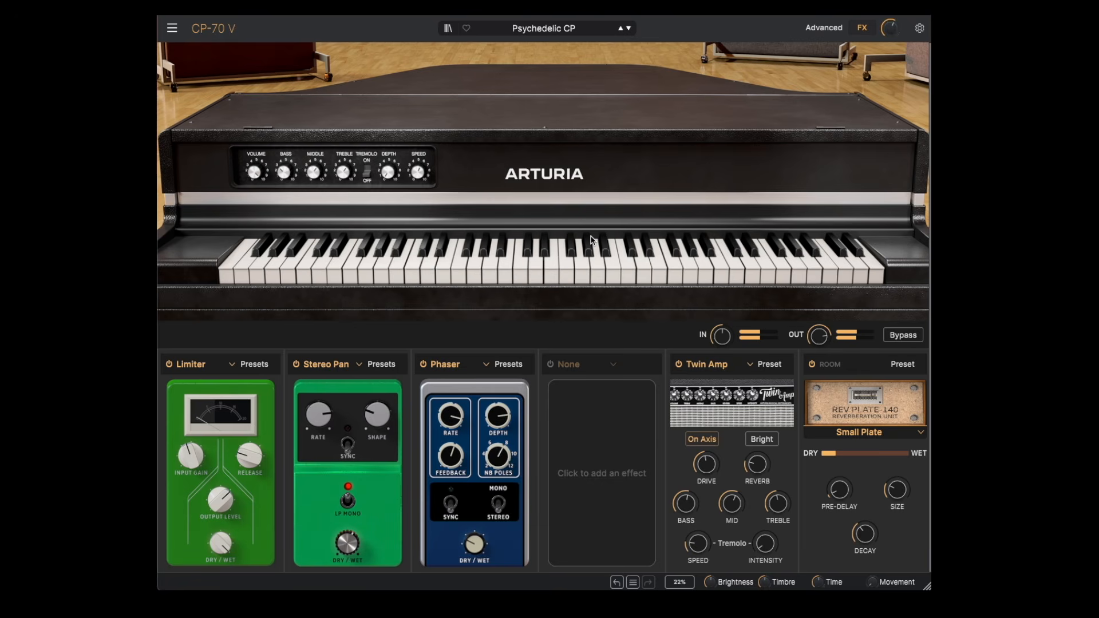
pyautogui.click(840, 28)
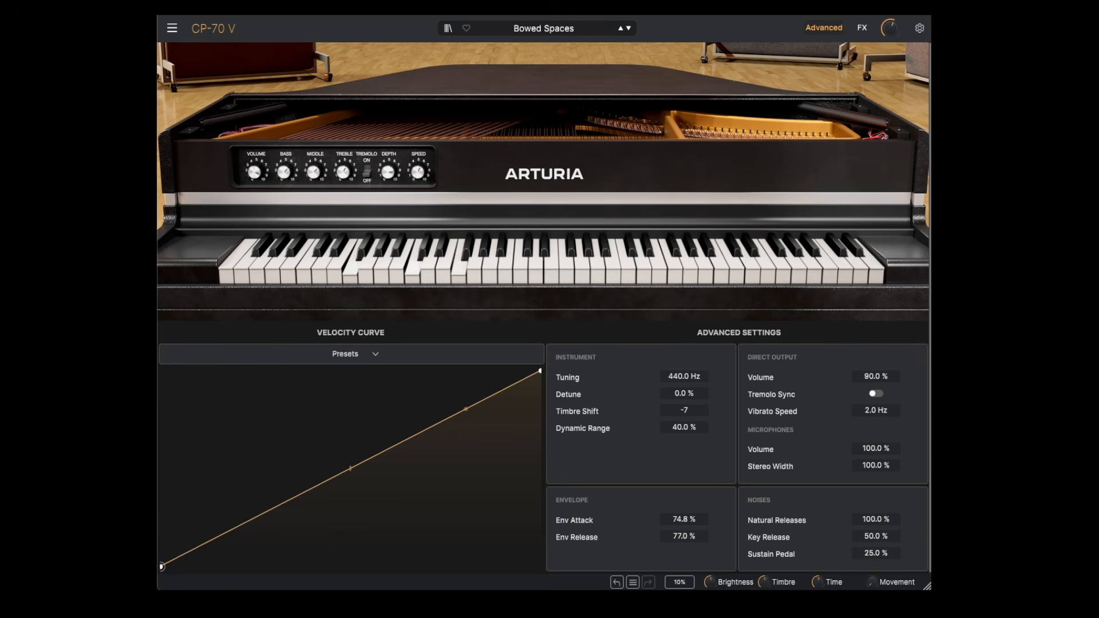
pyautogui.click(862, 29)
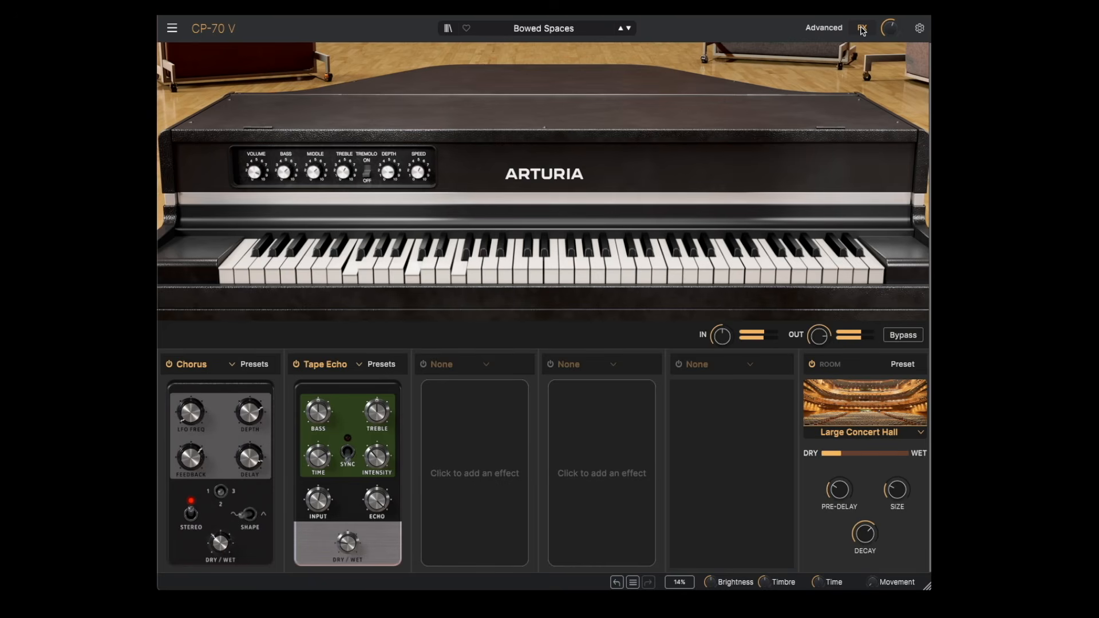